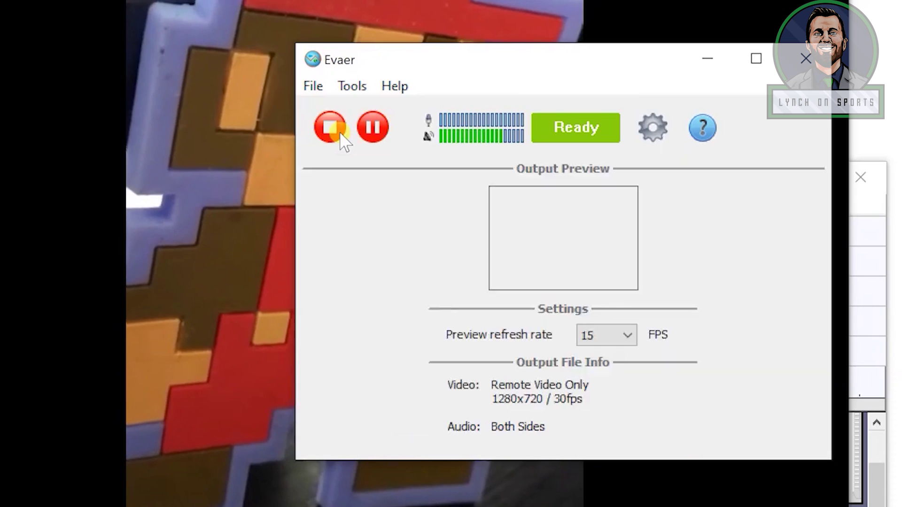
- Start a call recording in Evaer from its download page
click(340, 137)
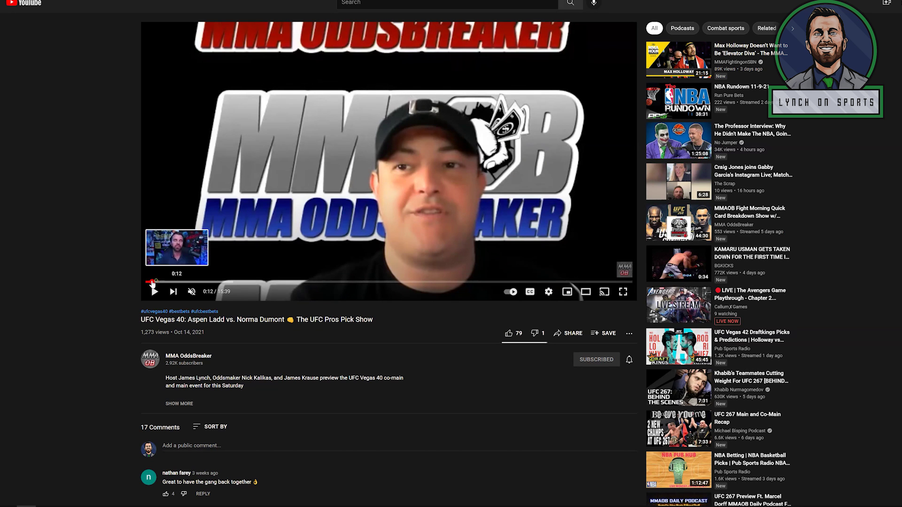
- Replay the first UFC Pros Pick Show episode from 0:11, then pause it
click(151, 282)
click(154, 291)
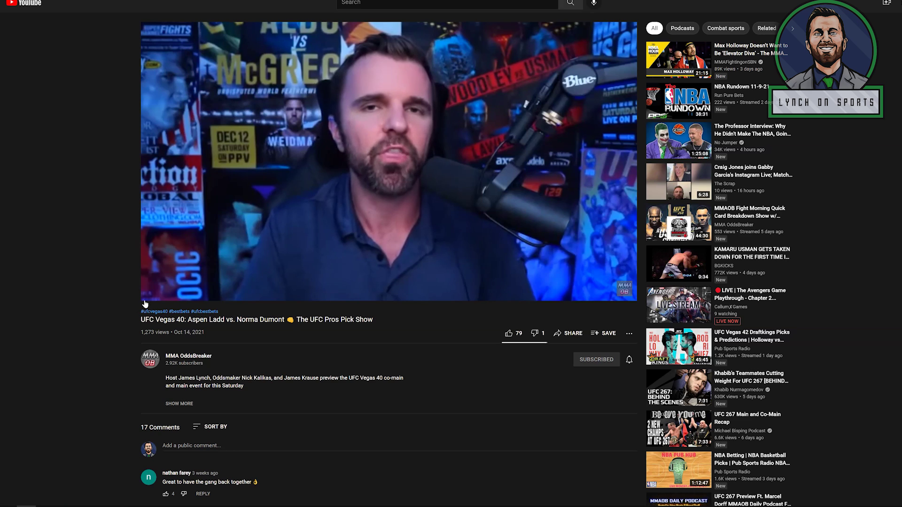
mouse_move(155, 293)
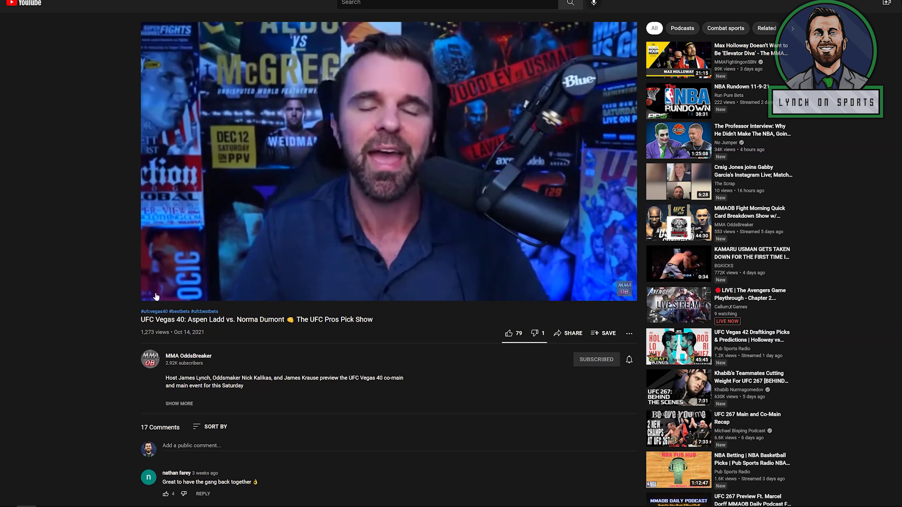
click(156, 296)
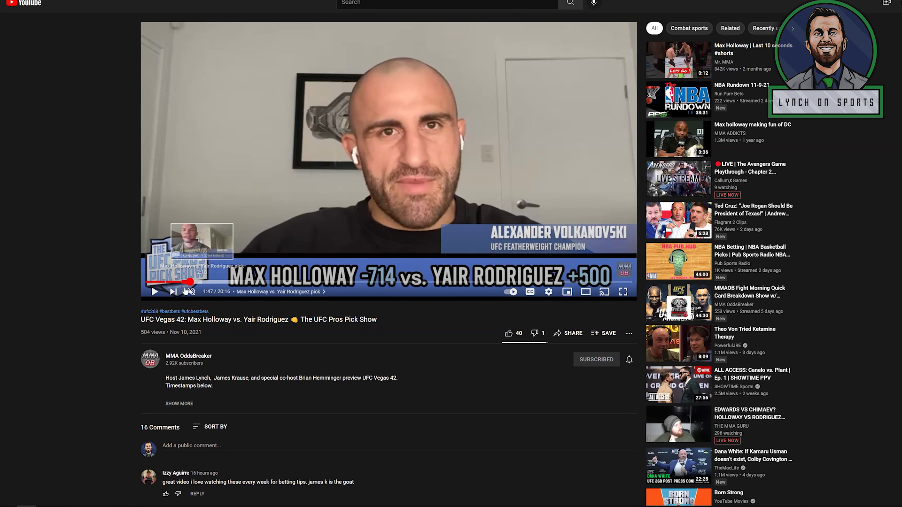
- Replay the second episode from the 'Recap last week' part and pause at 1:26
click(178, 282)
click(154, 292)
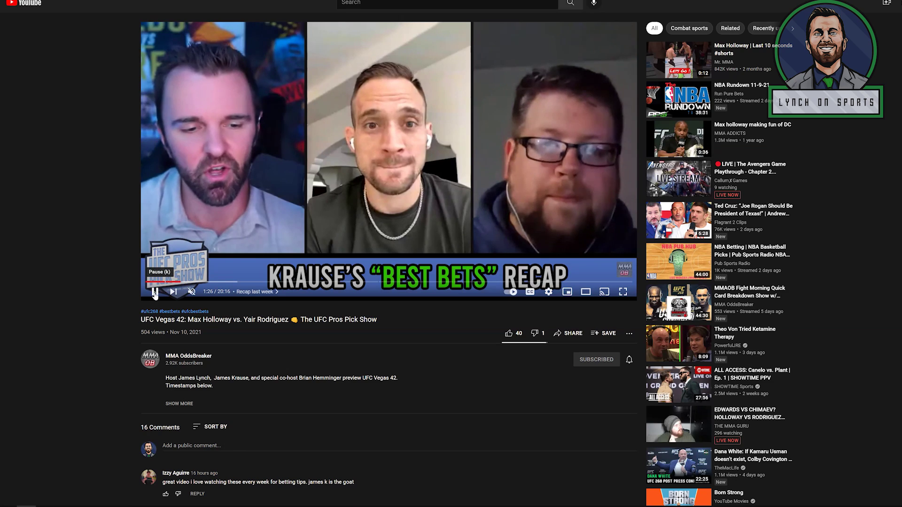
click(151, 298)
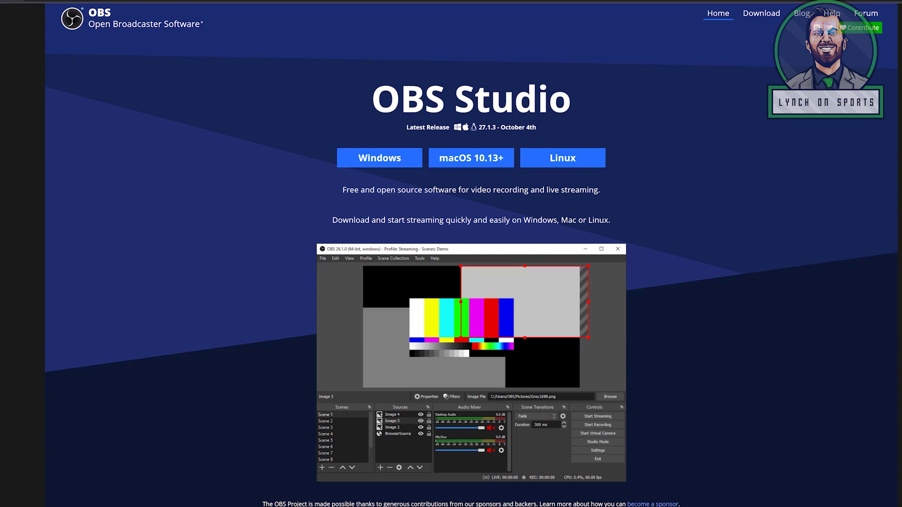
- Bring the Skype window to the front over the OBS download site
click(137, 490)
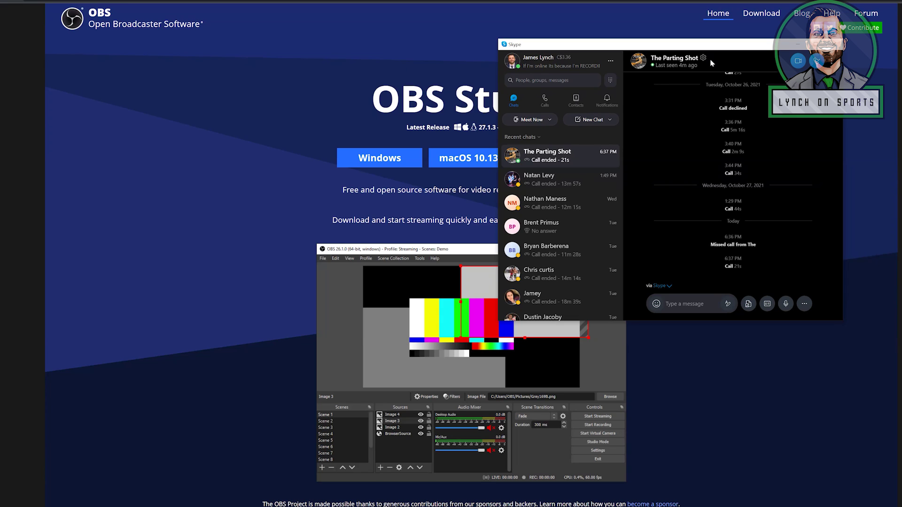
click(512, 61)
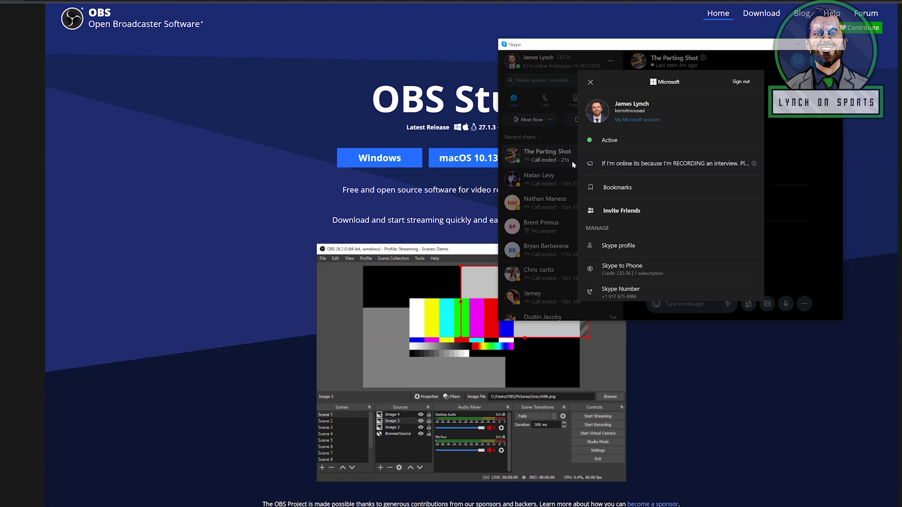
scroll(648, 256, down, 3)
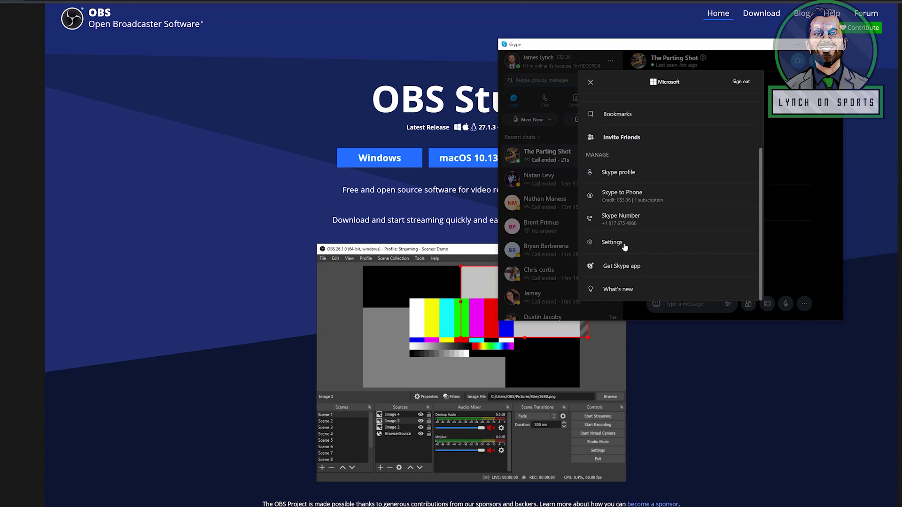
click(625, 244)
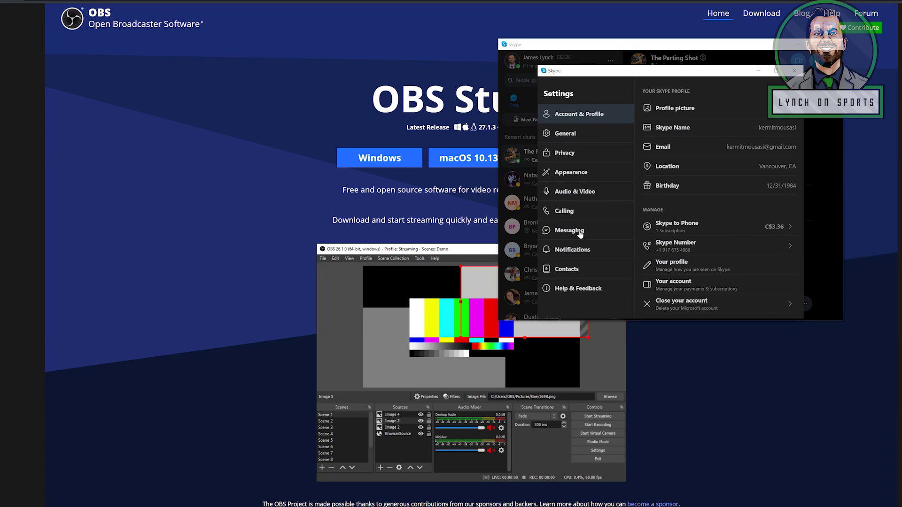
click(593, 192)
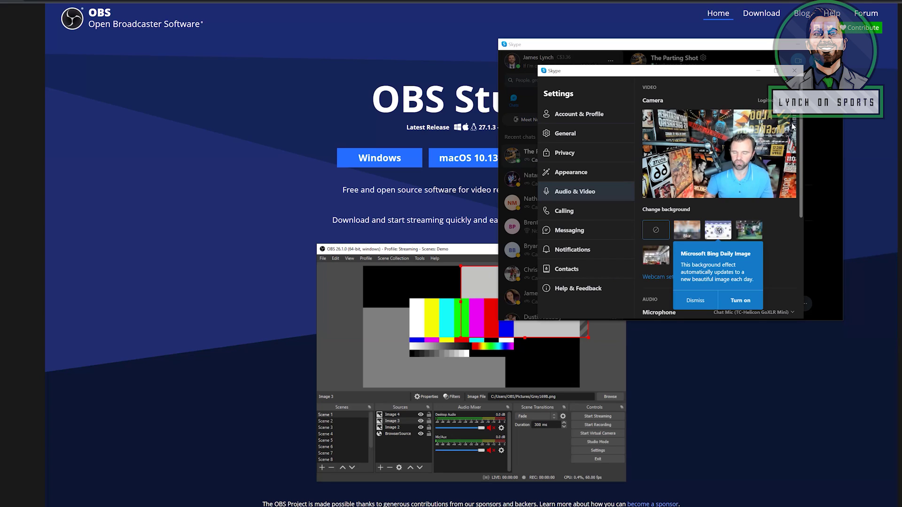
click(795, 71)
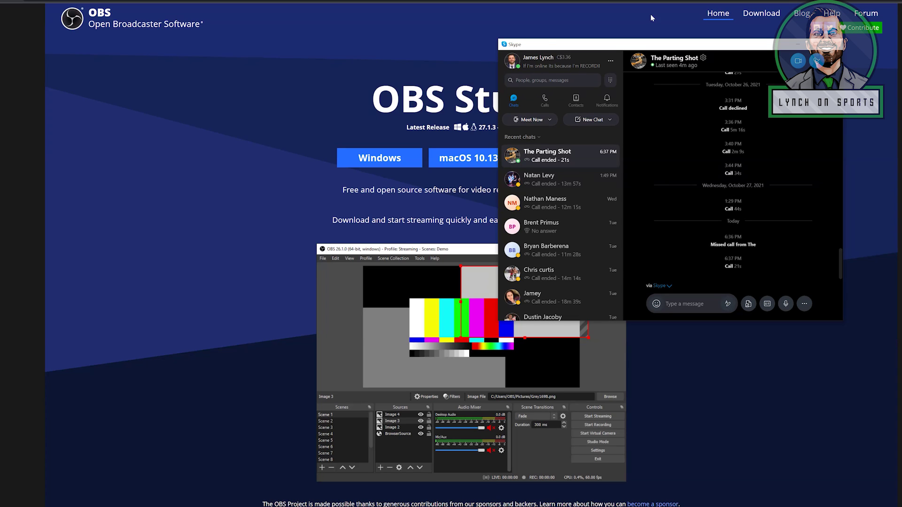
click(511, 65)
scroll(653, 253, down, 2)
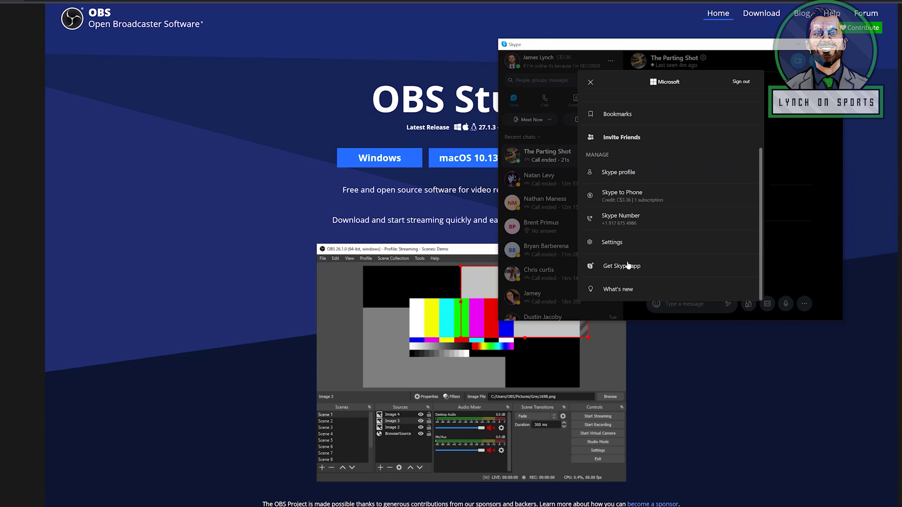
click(612, 243)
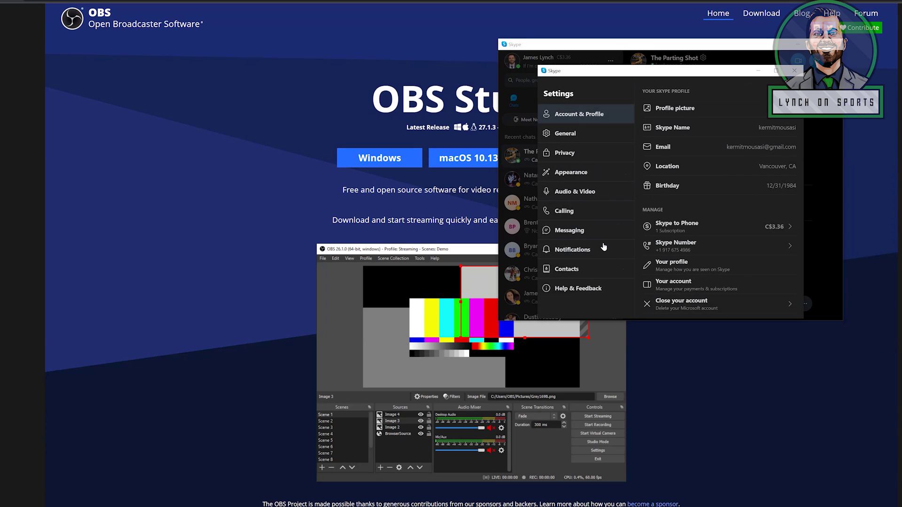
click(573, 213)
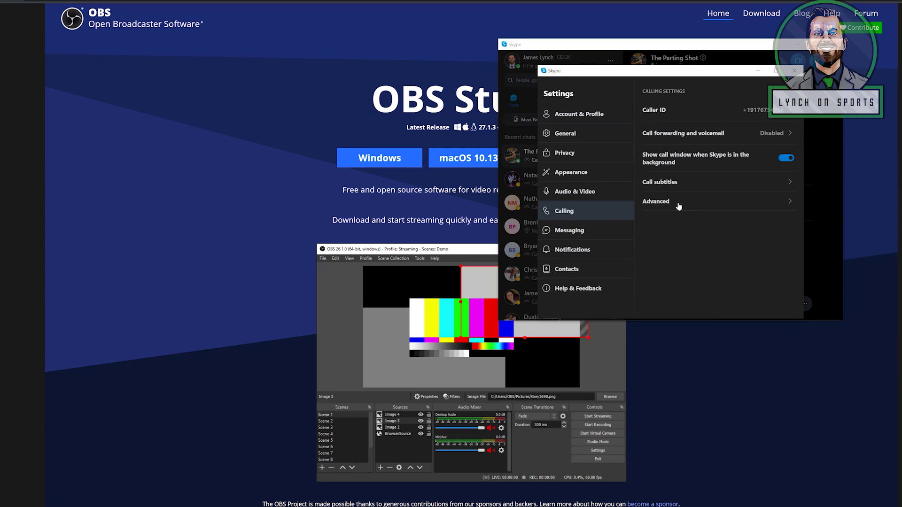
click(673, 205)
scroll(702, 238, down, 1)
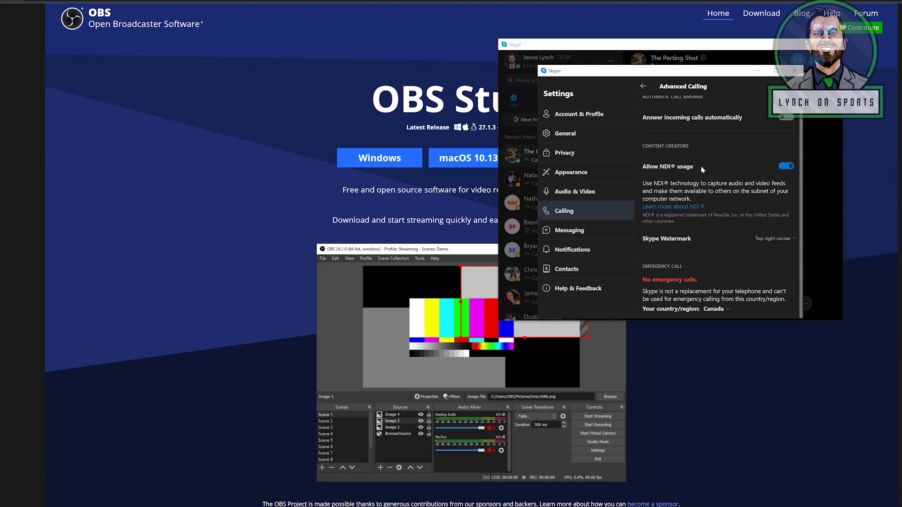
click(794, 70)
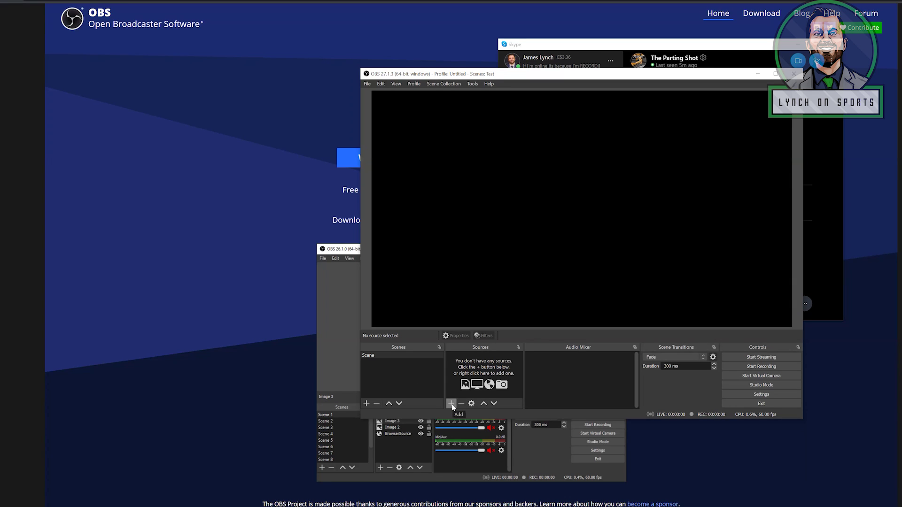
- In the scene named Scene, add a Video Capture Device 'My Camera' using the Cam Link 4K
click(444, 83)
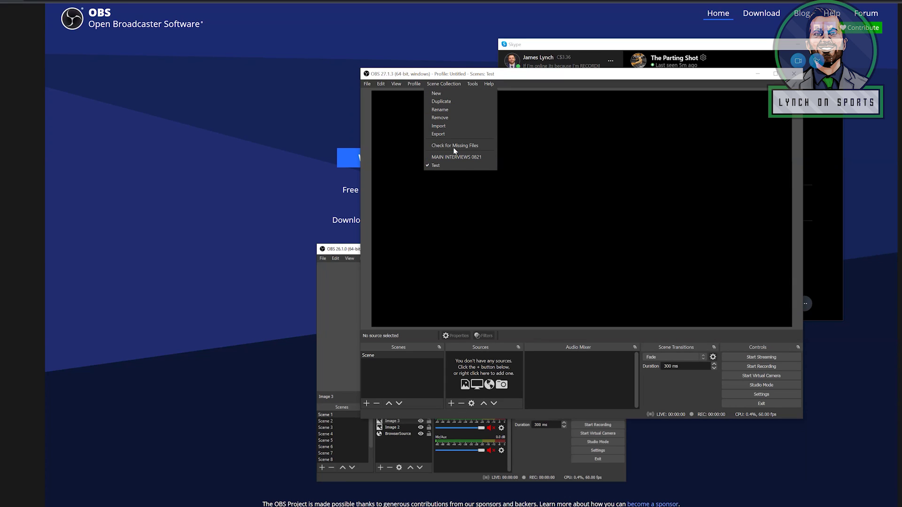
click(414, 380)
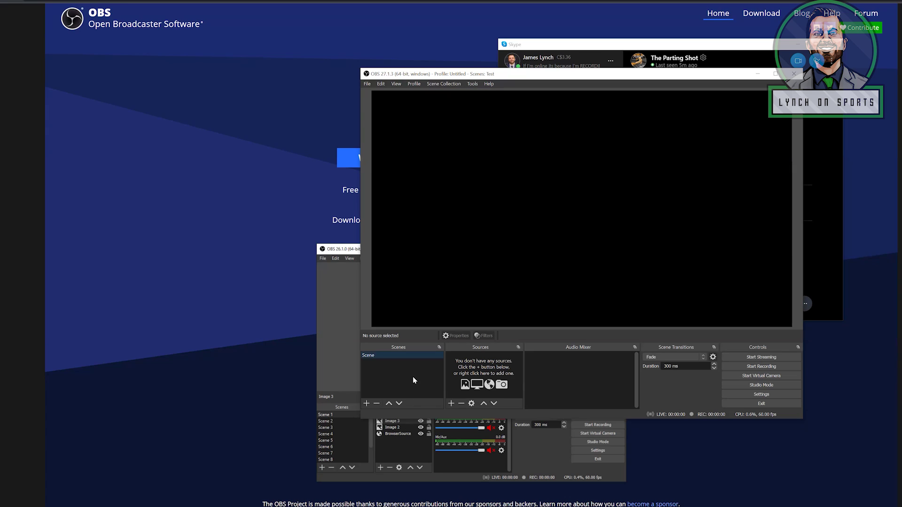
click(451, 404)
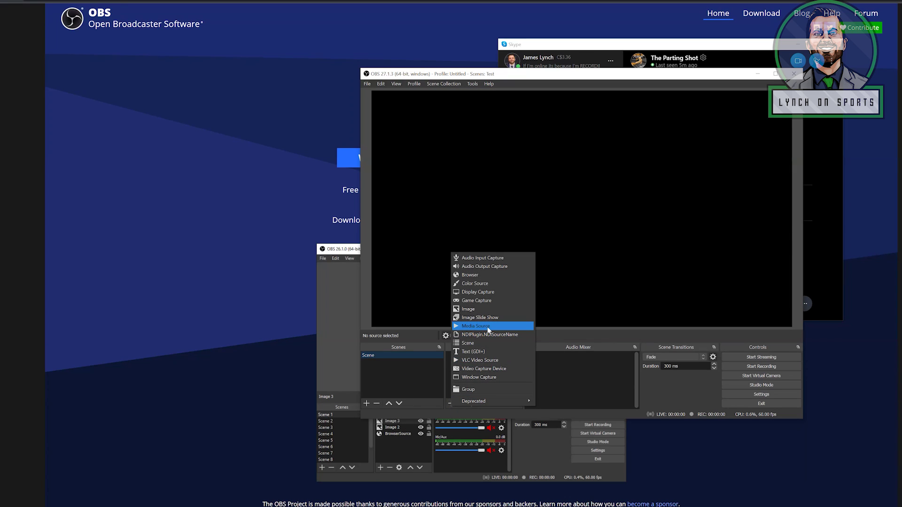
click(484, 368)
text(My Camera)
click(605, 301)
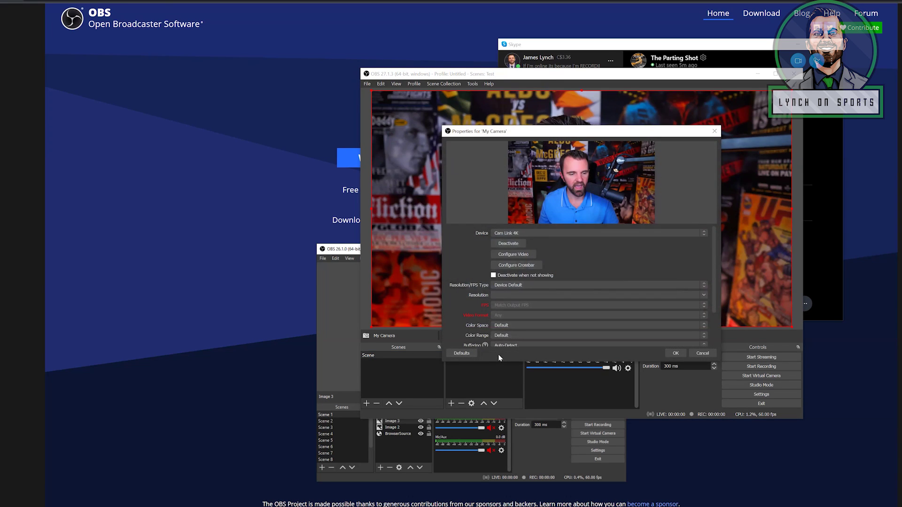
click(704, 236)
click(690, 194)
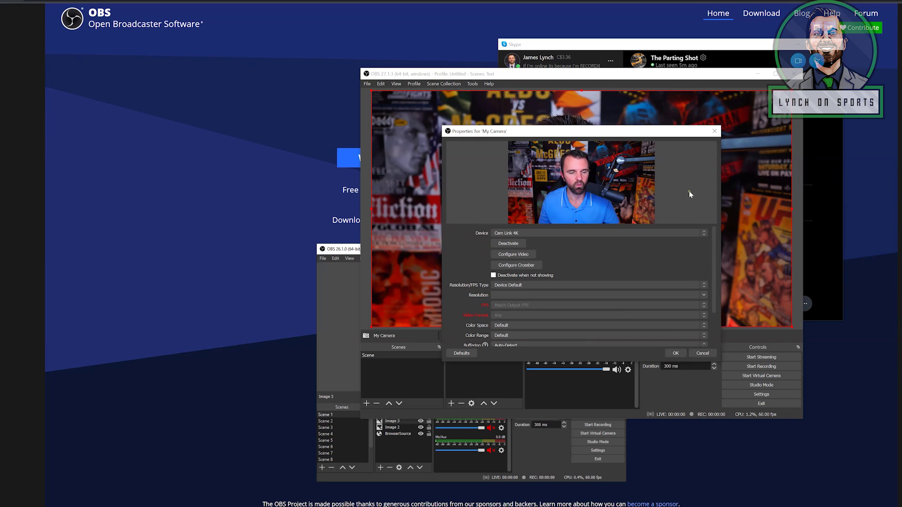
click(676, 353)
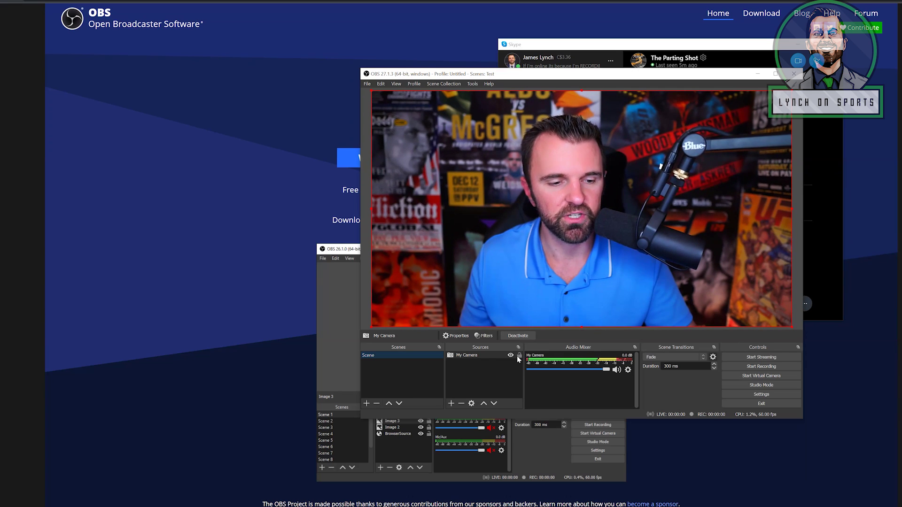
- Shift the camera image left, crop off its right part, and lock My Camera
drag(701, 228, 590, 227)
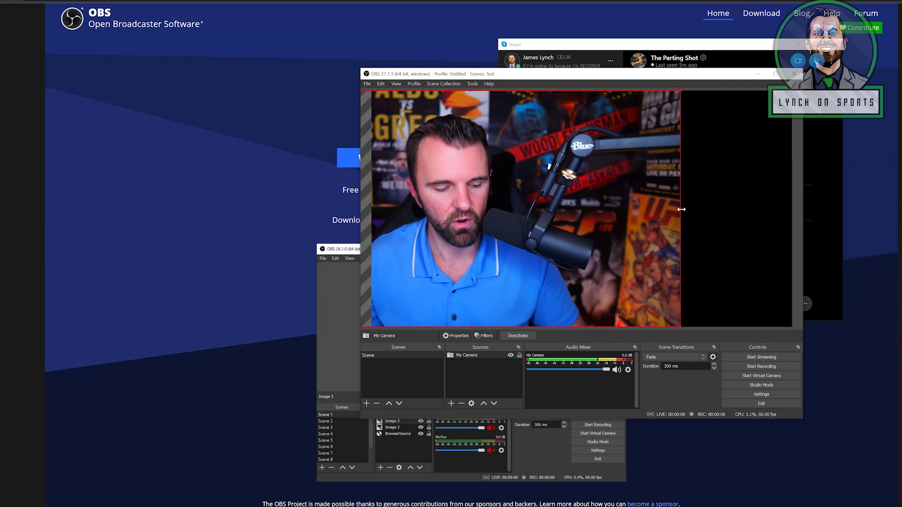
drag(681, 209, 568, 208)
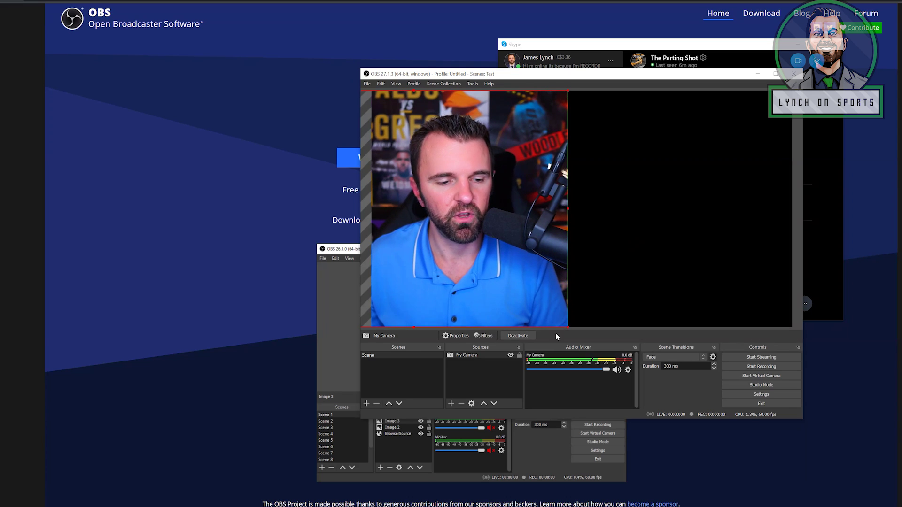
click(519, 356)
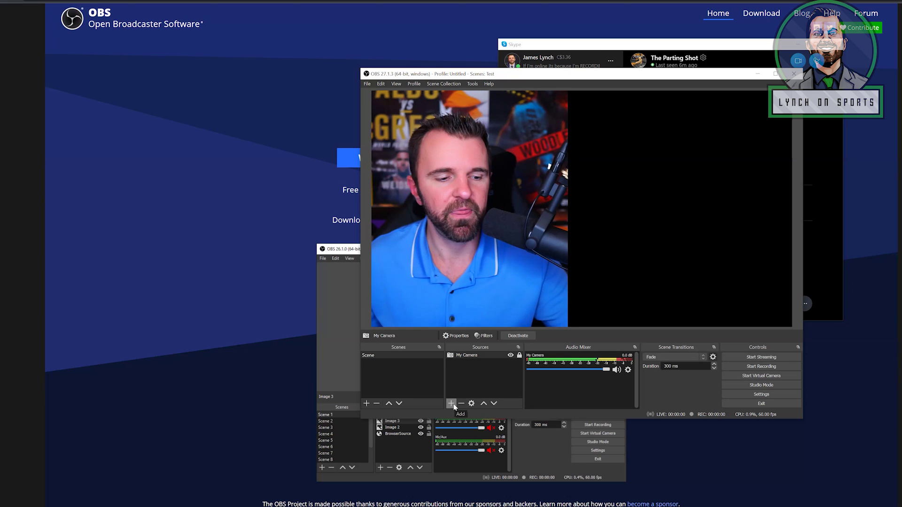
- Add an NDI source named 'Guest' with its default NDI properties
click(453, 405)
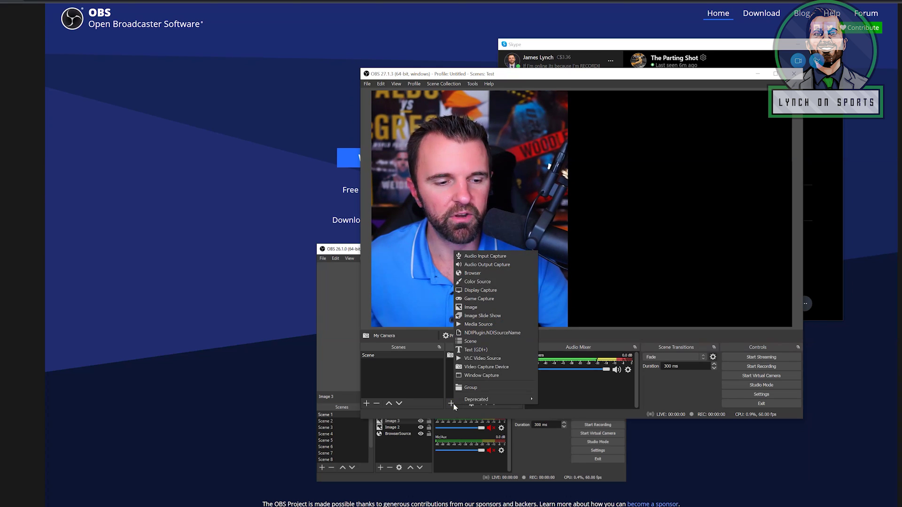
click(505, 335)
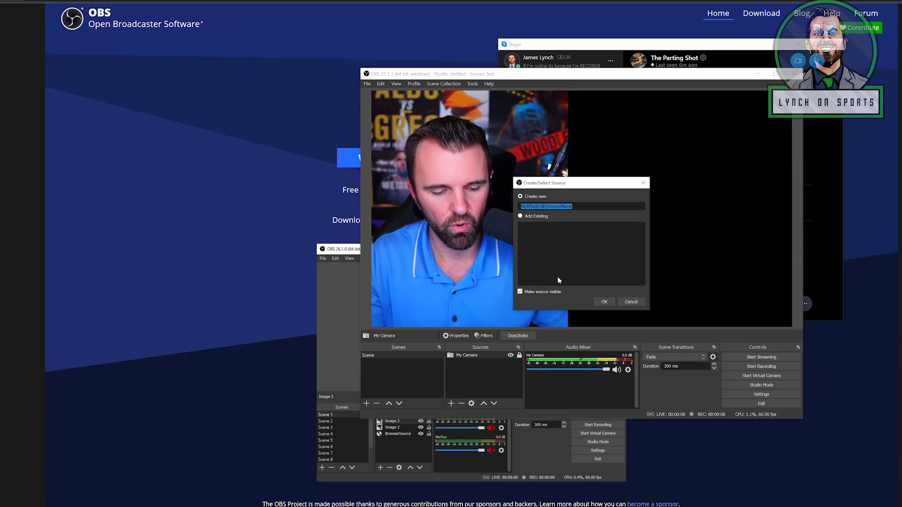
text(Guest)
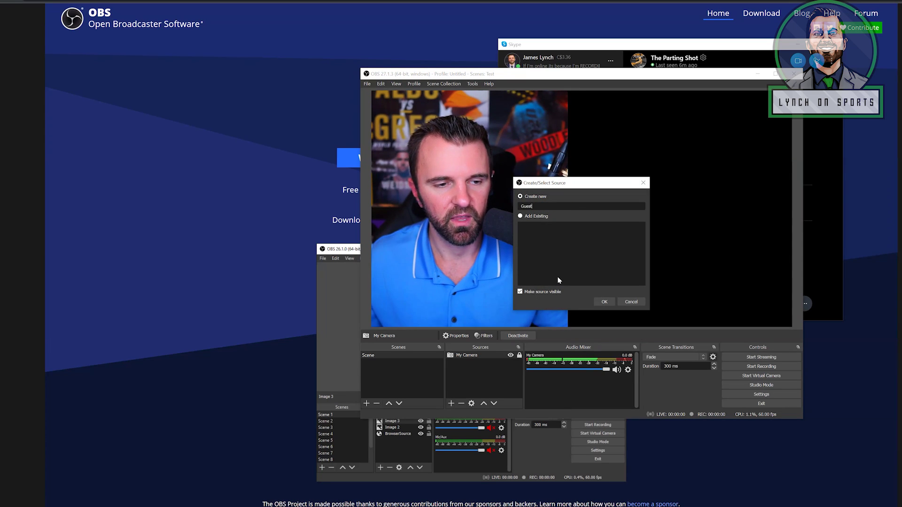
click(603, 302)
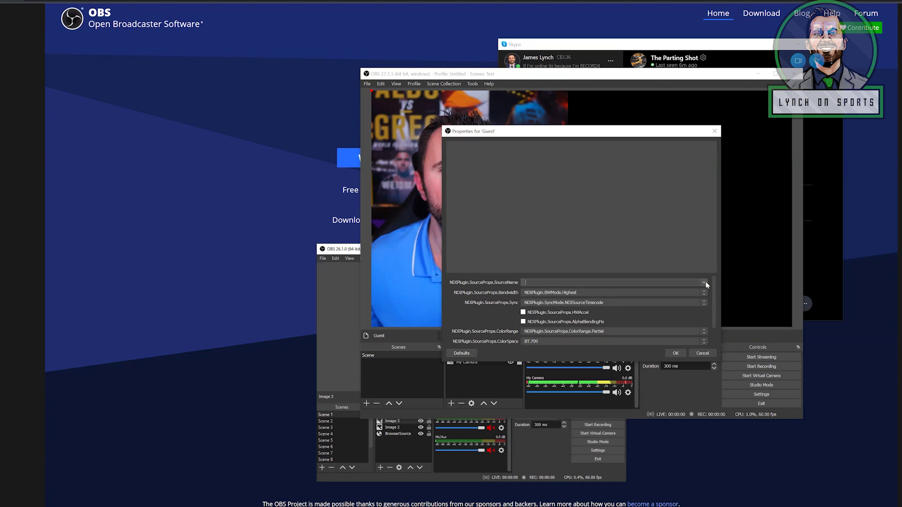
click(683, 354)
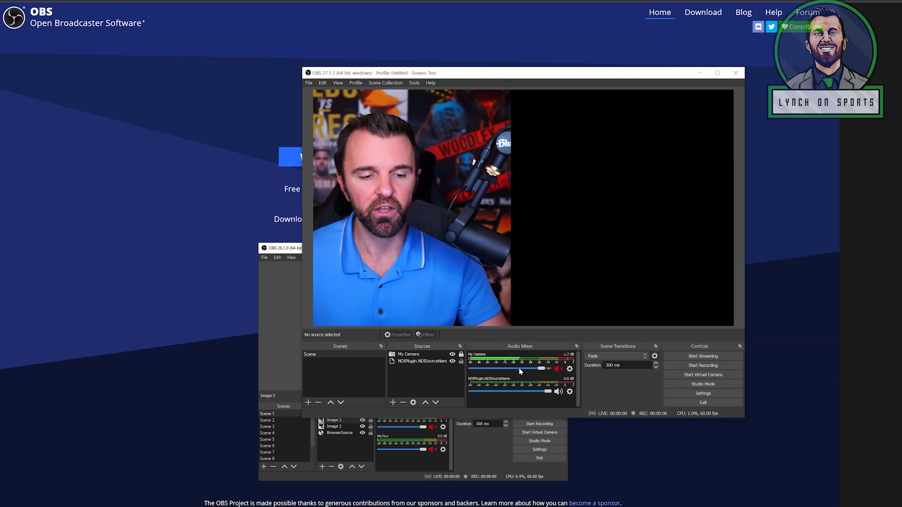
- Set Mic/Auxiliary Audio to Chat Mic (TC-Helicon GoXLR Mini) in the audio settings and apply
click(694, 394)
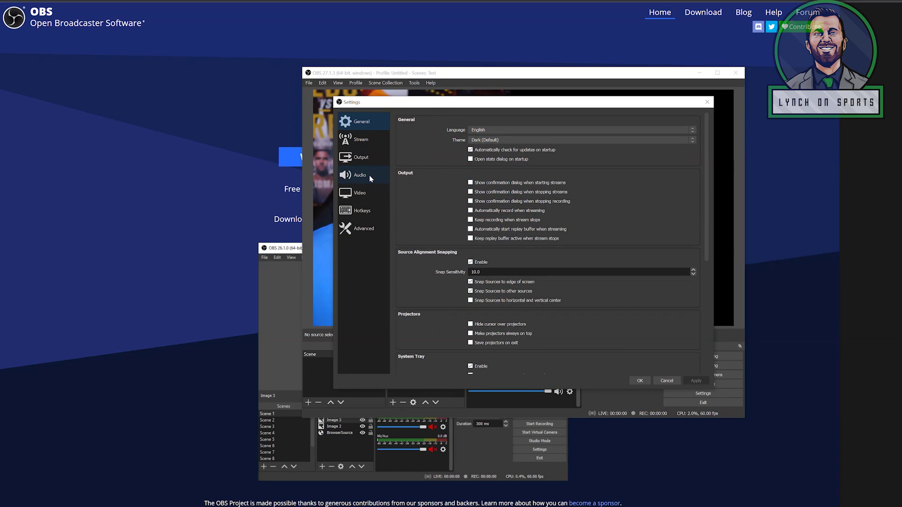
click(370, 177)
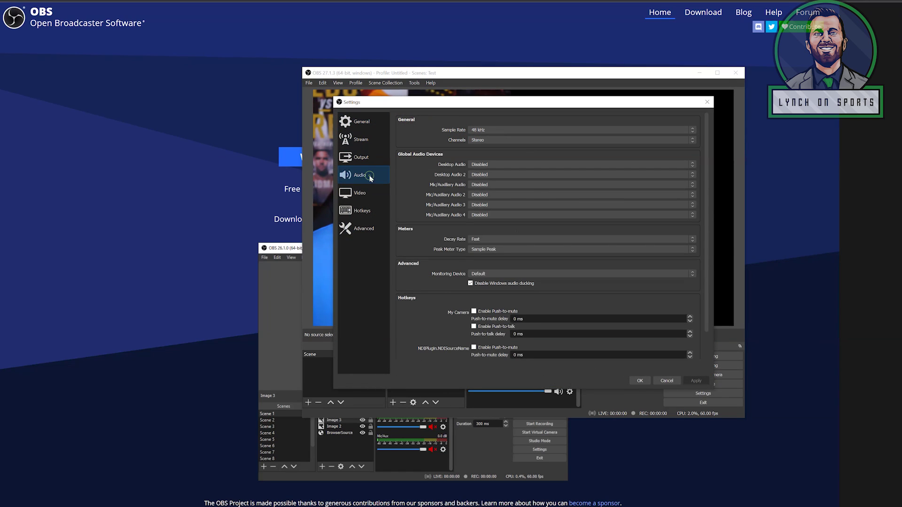
click(590, 185)
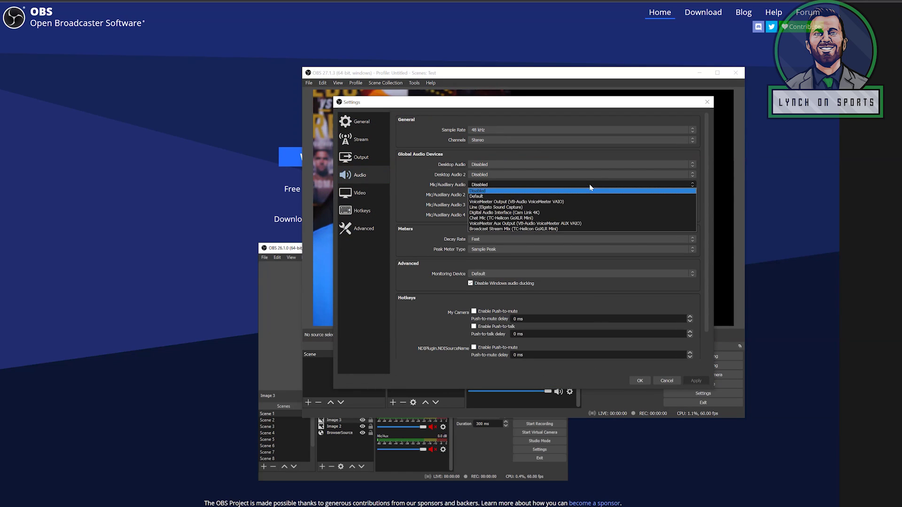
click(583, 219)
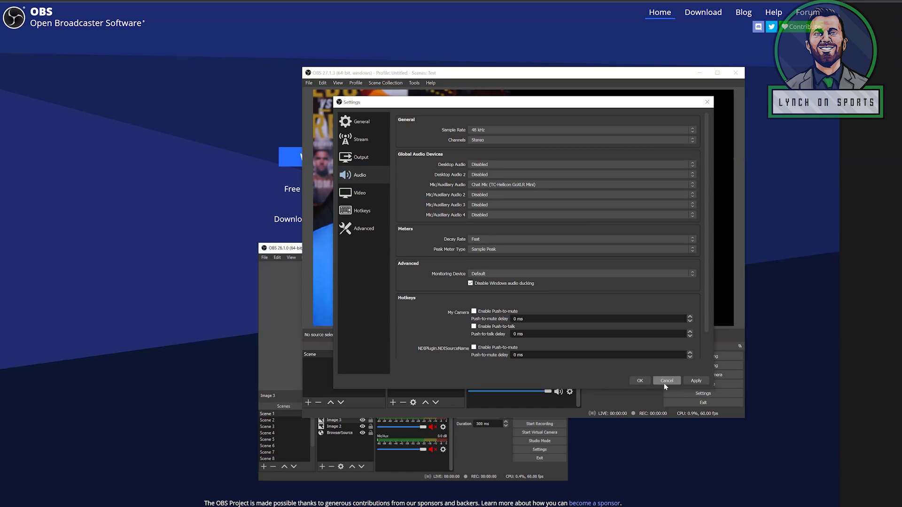
click(694, 381)
- Save the audio settings and scroll the Audio Mixer down to the NDI source
click(640, 381)
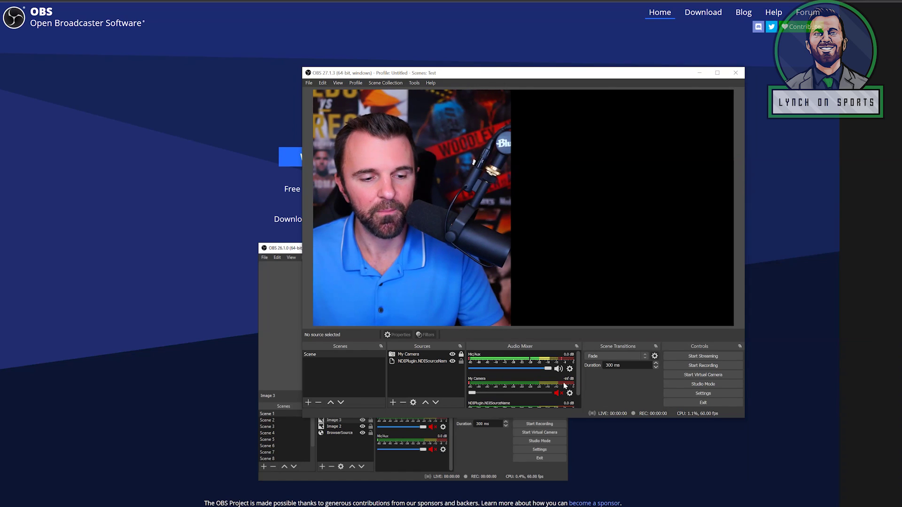
scroll(557, 377, down, 1)
- Bring up Advanced Audio Properties from the NDI source's mixer options
click(570, 402)
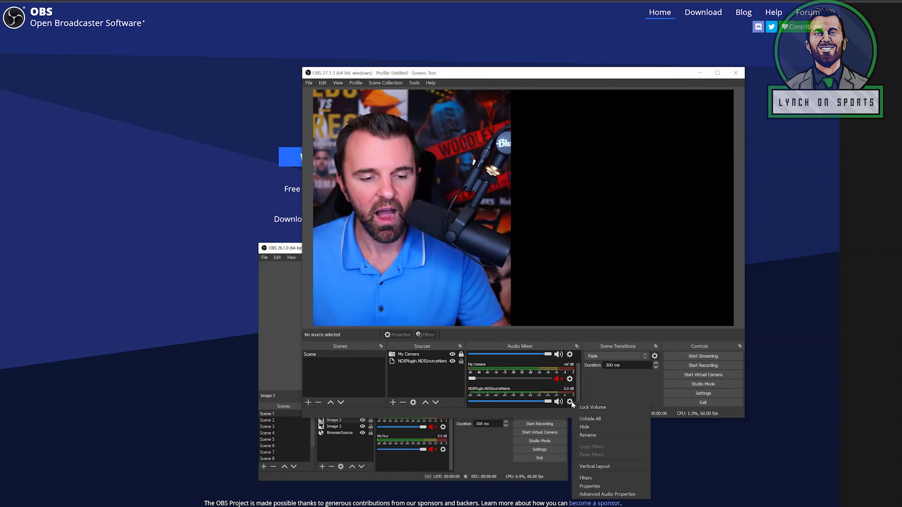
click(611, 495)
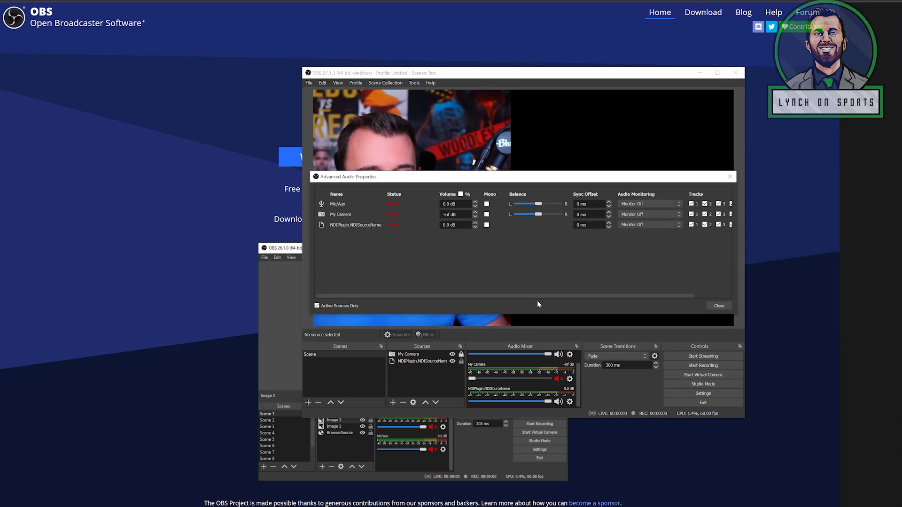
drag(548, 297, 627, 288)
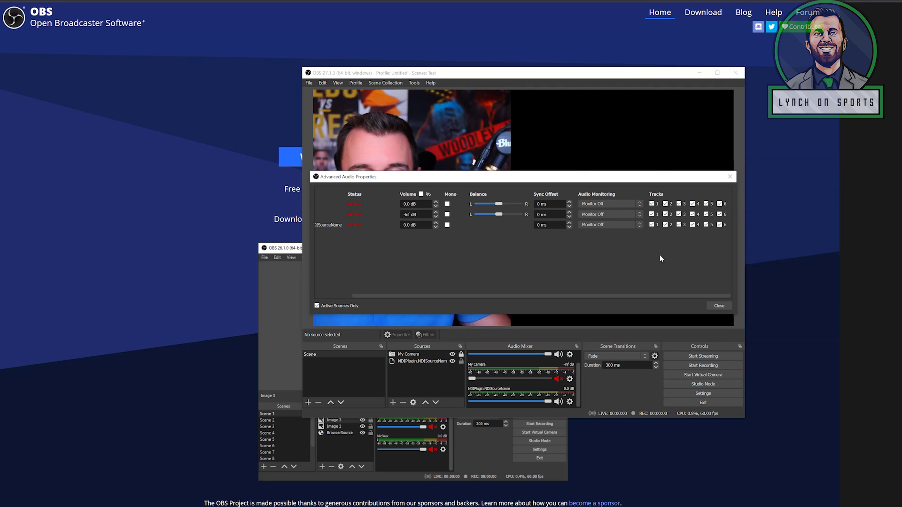
drag(678, 297, 612, 295)
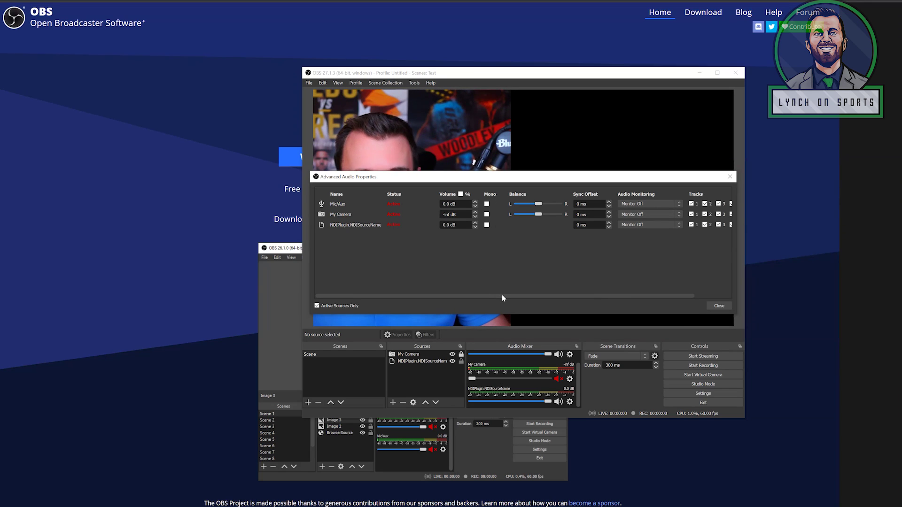
drag(506, 297, 585, 295)
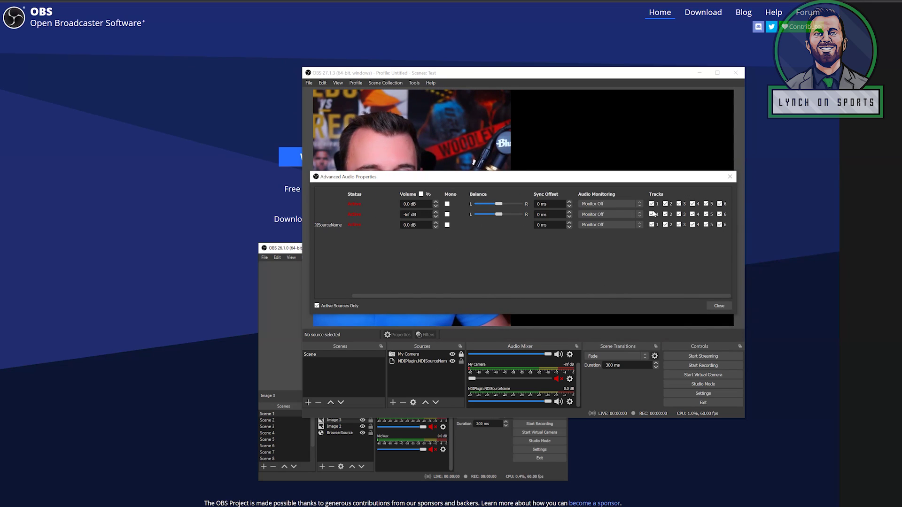
- Toggle track 4 for My Camera, and remove NDI guest from track 1 and Mic/Aux from track 5
click(700, 216)
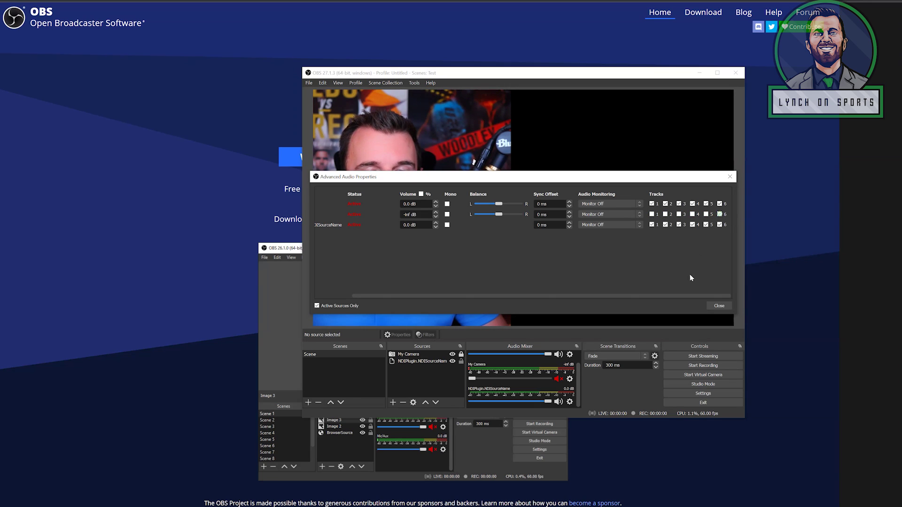
drag(683, 297, 707, 287)
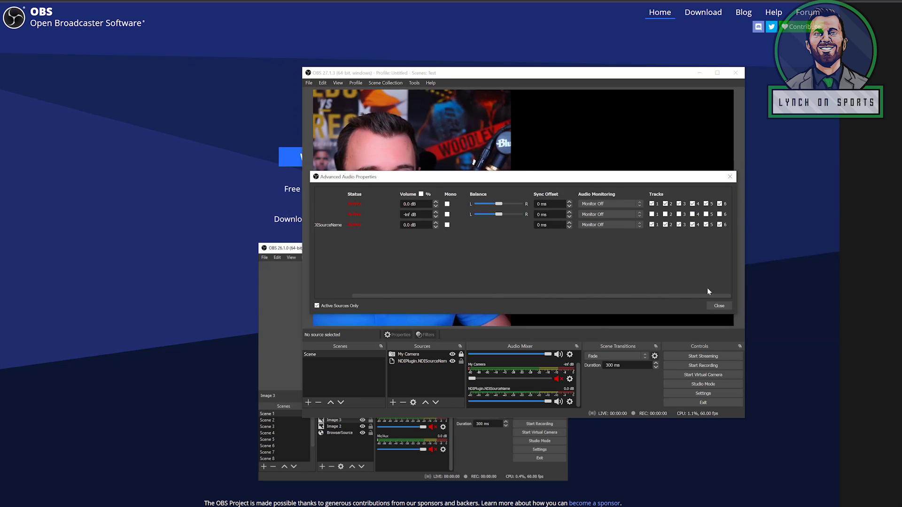
click(652, 226)
drag(591, 297, 555, 301)
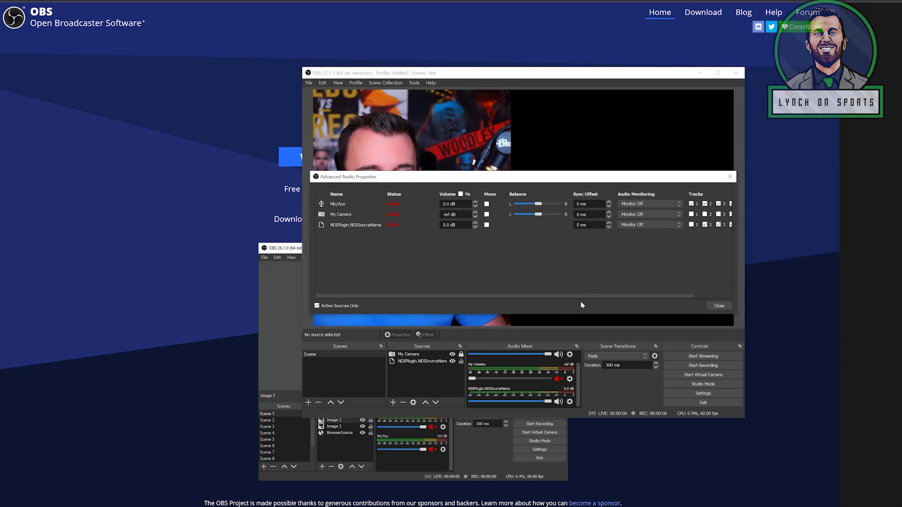
scroll(596, 296, down, 2)
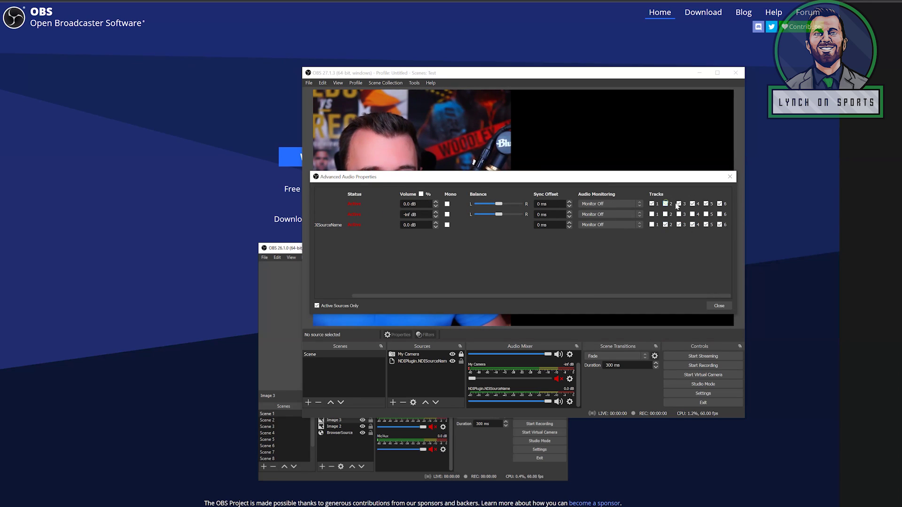
click(707, 205)
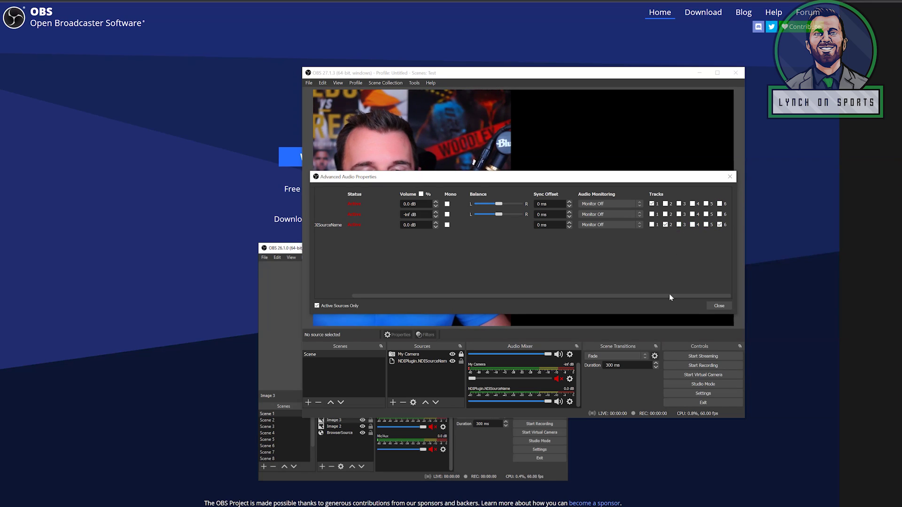
scroll(611, 297, up, 2)
scroll(593, 298, down, 2)
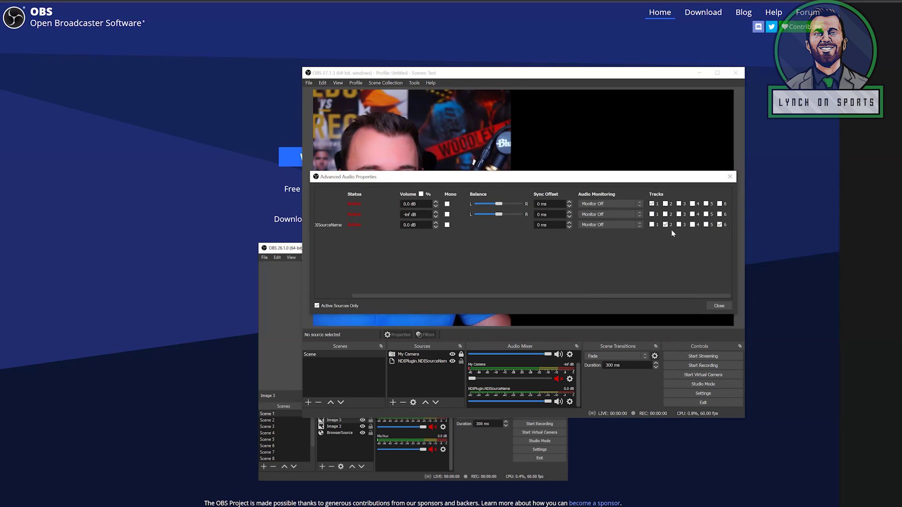
click(721, 306)
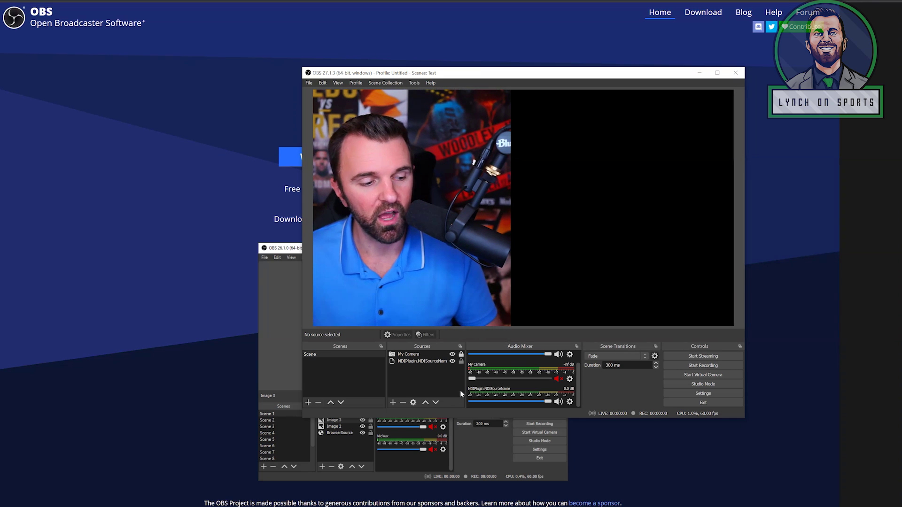
- Answer The Parting Shot Skype call with video, then return to OBS Studio
key(alt+Tab)
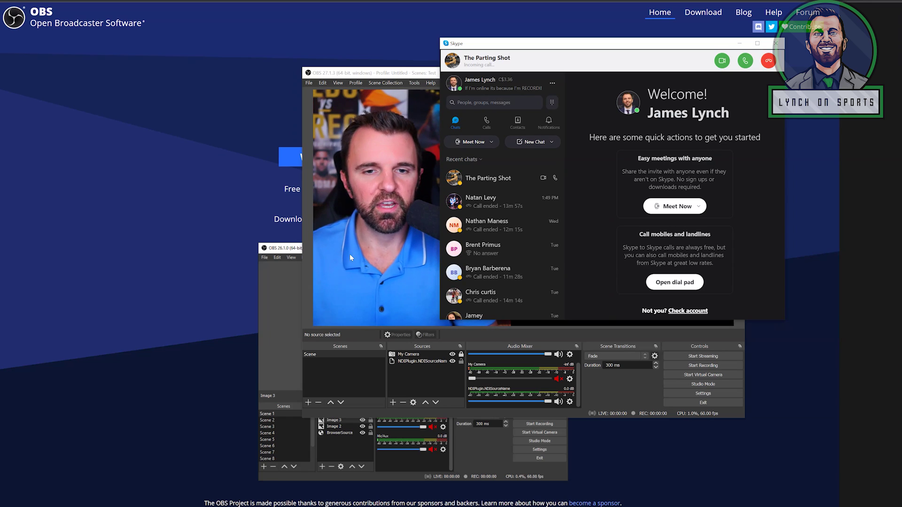
click(723, 61)
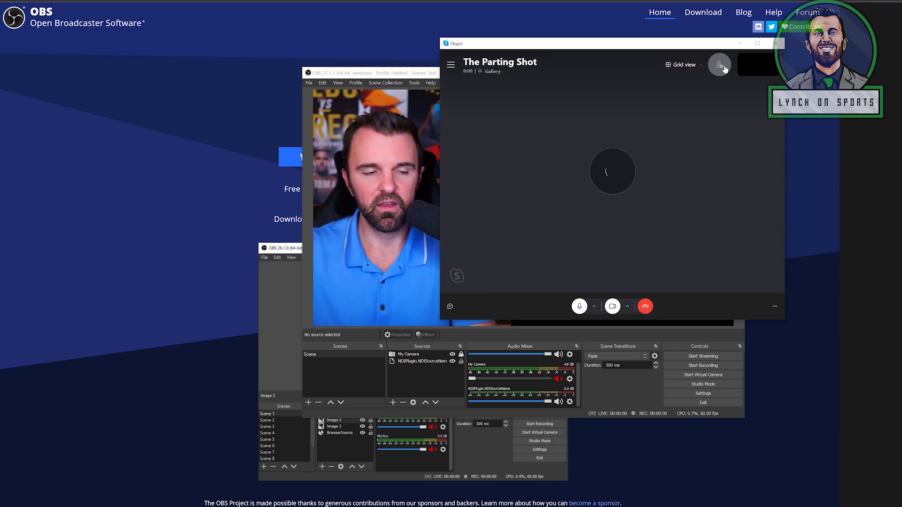
click(416, 75)
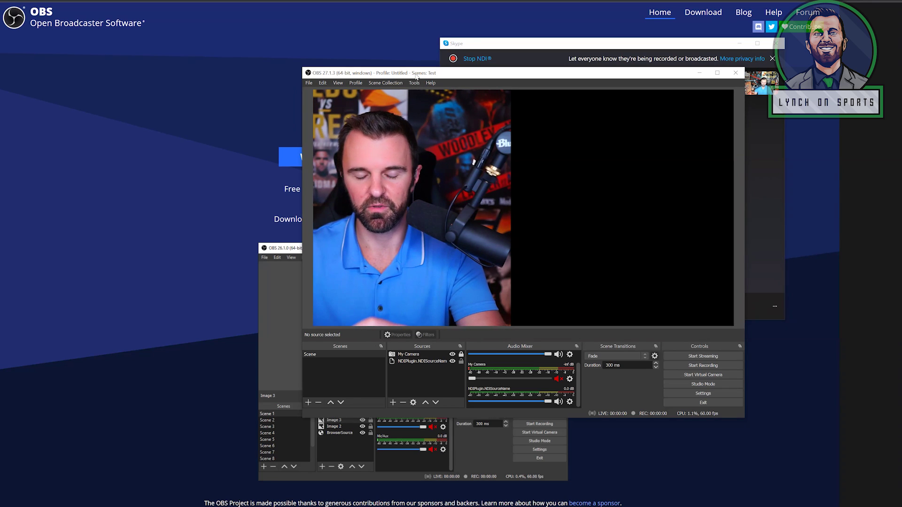
- Set the NDI source to the Skype partingshotpodcast feed and move the guest video right
double_click(422, 361)
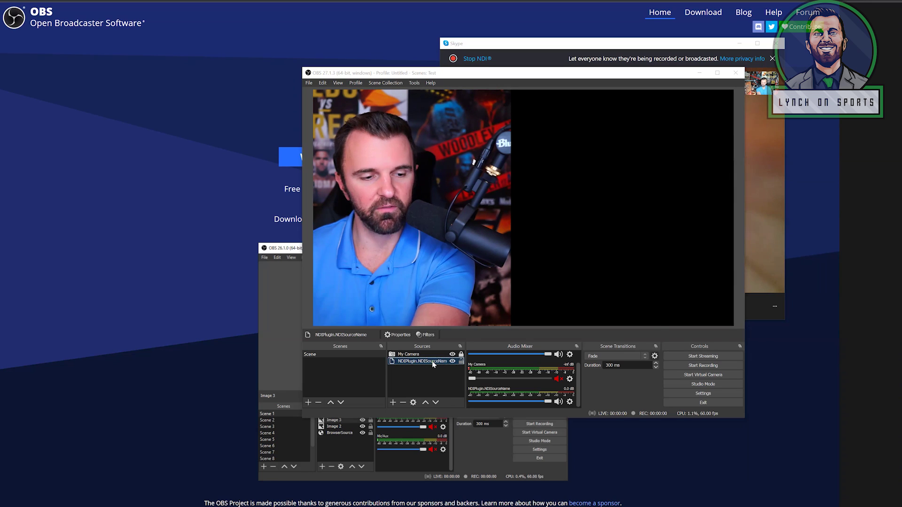
click(646, 282)
click(619, 297)
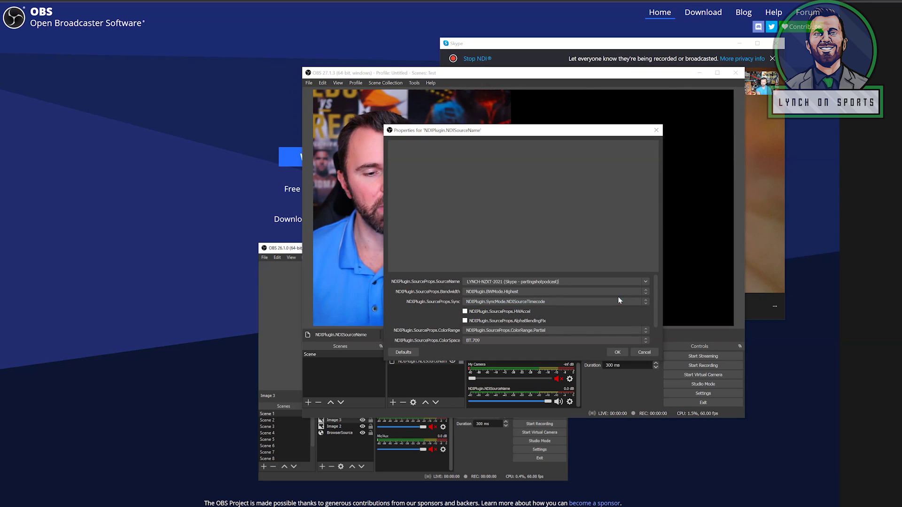
click(618, 353)
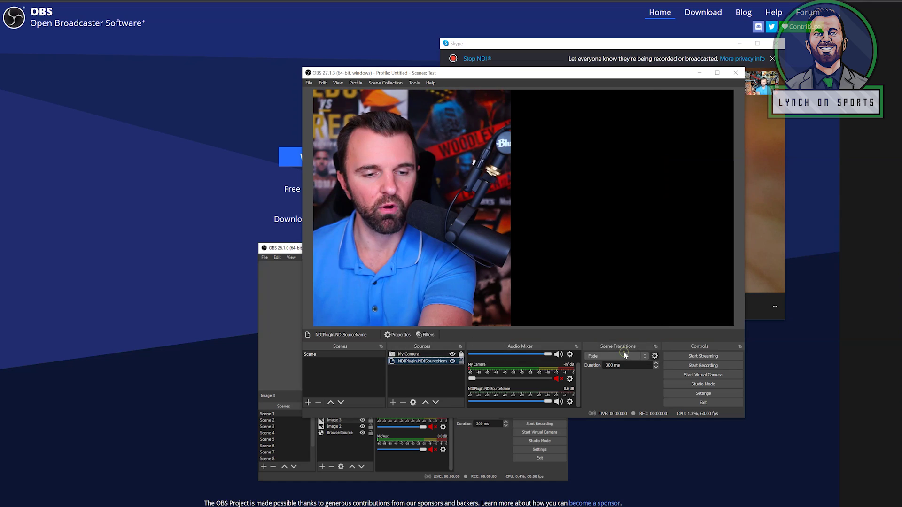
double_click(445, 363)
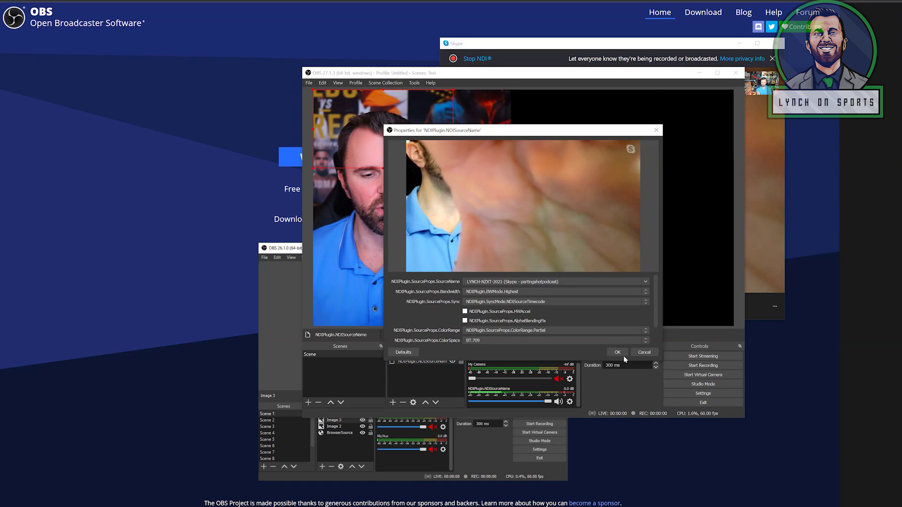
click(621, 354)
drag(490, 164, 607, 166)
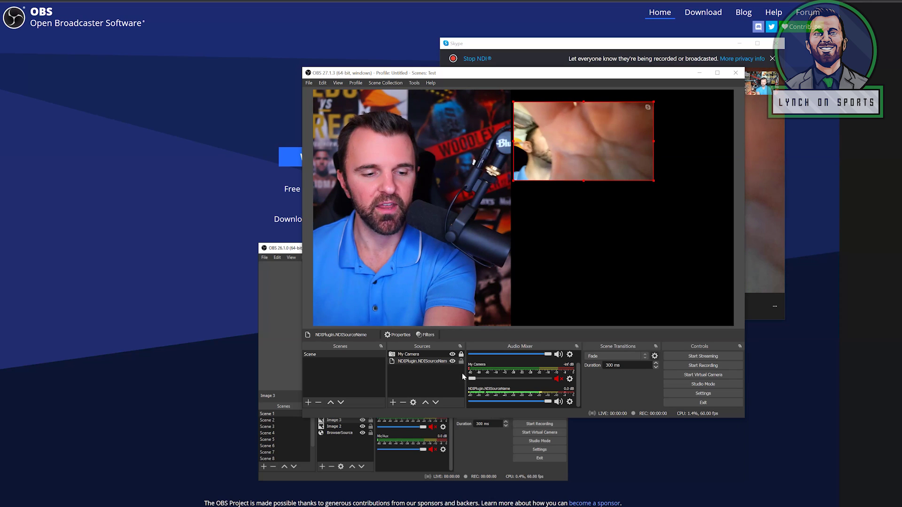
- Set the guest NDI source's bounding box type to Scale to inner bounds via Edit Transform
right_click(433, 364)
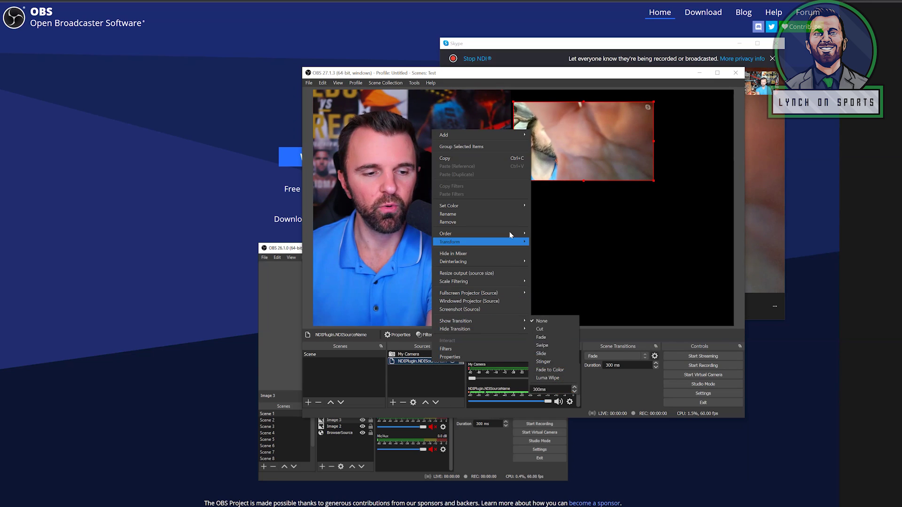
mouse_move(519, 244)
click(555, 244)
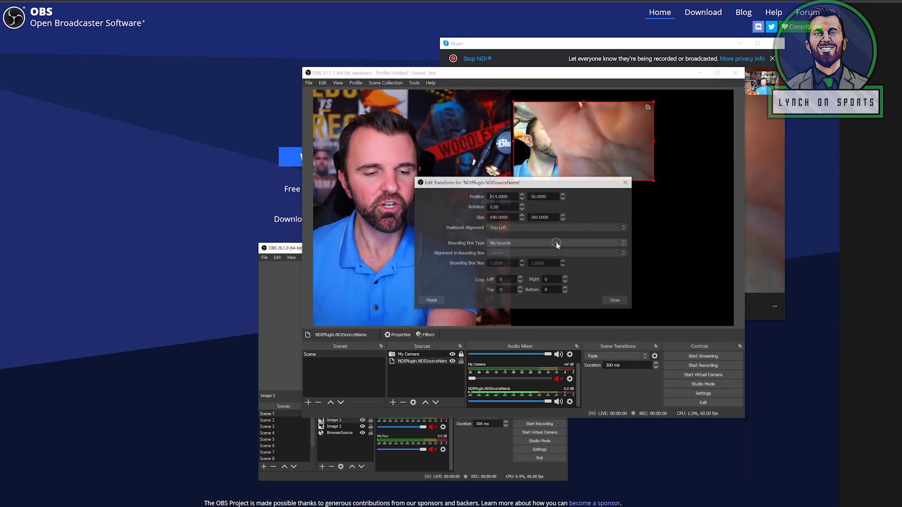
click(625, 244)
click(594, 262)
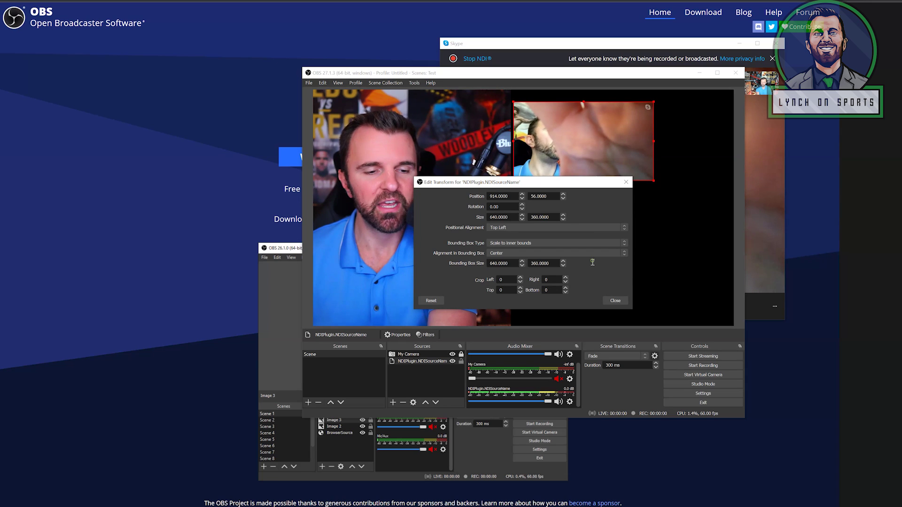
click(615, 301)
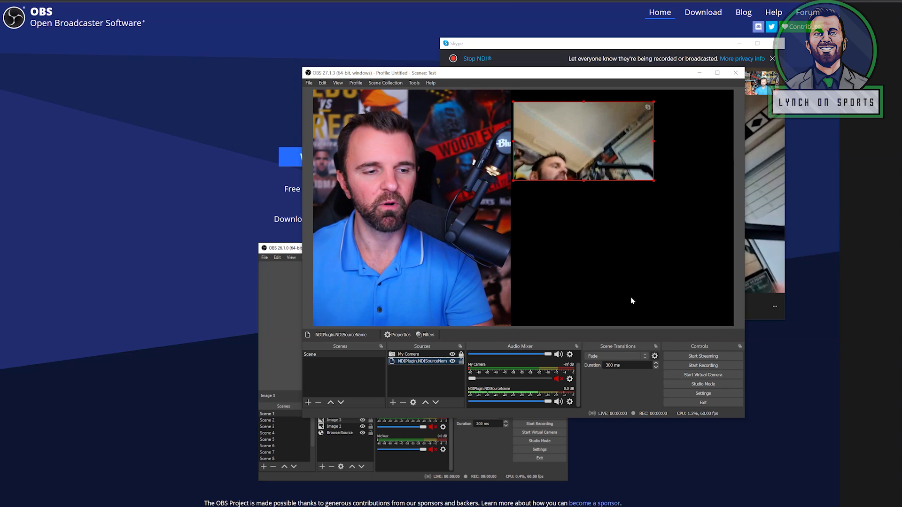
- Change the guest NDI source's Latency property to Low and apply it
right_click(432, 362)
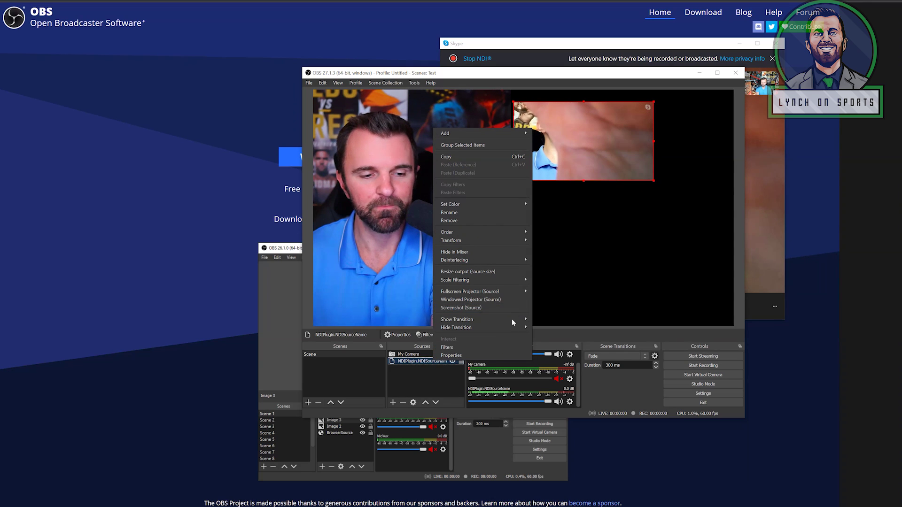
click(493, 356)
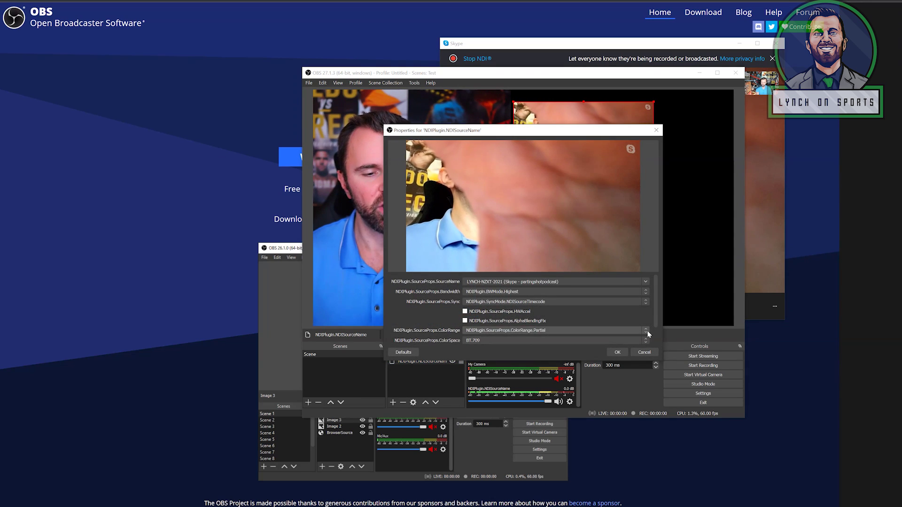
scroll(644, 332, down, 2)
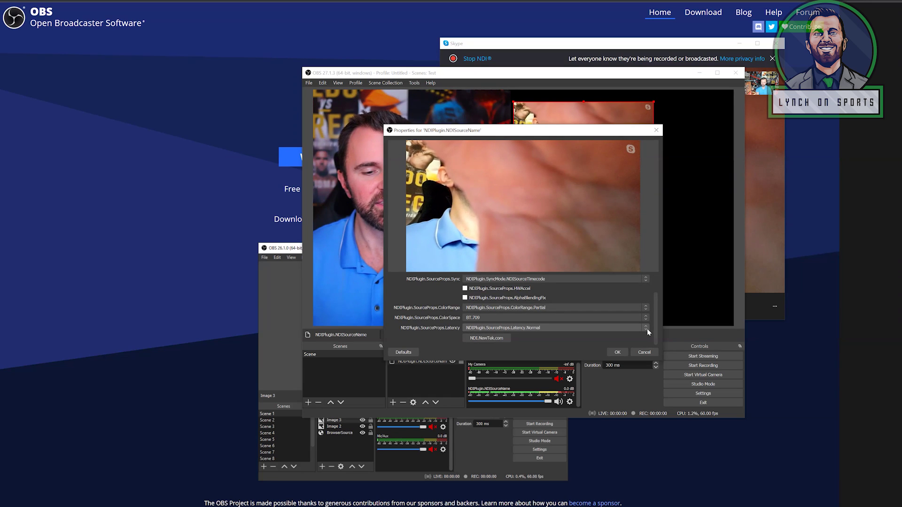
click(647, 328)
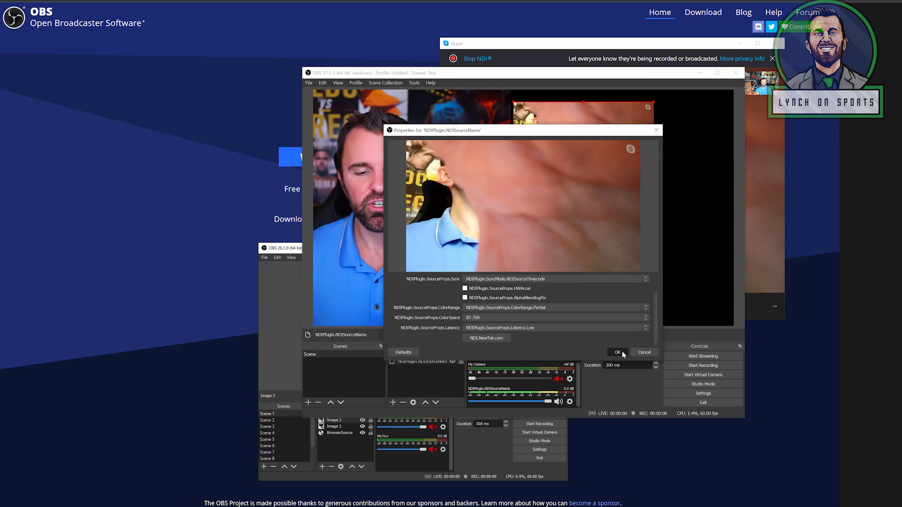
click(619, 353)
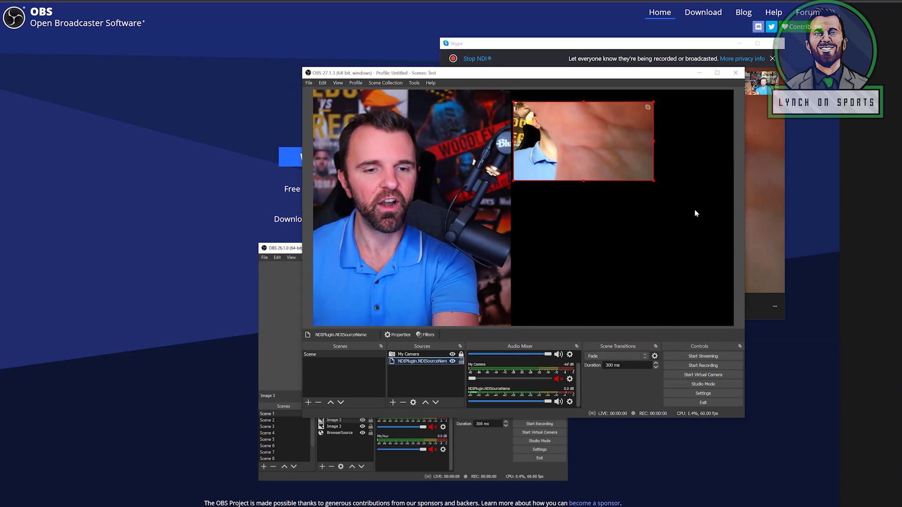
- Resize the guest NDI video over the preview's right half, aligning its left edge to the centre
drag(653, 180, 738, 325)
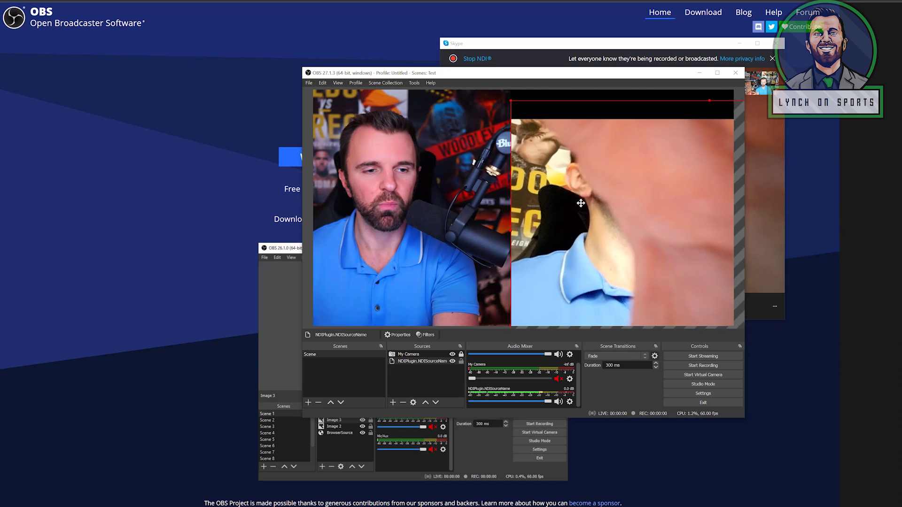
drag(584, 206, 572, 149)
click(499, 305)
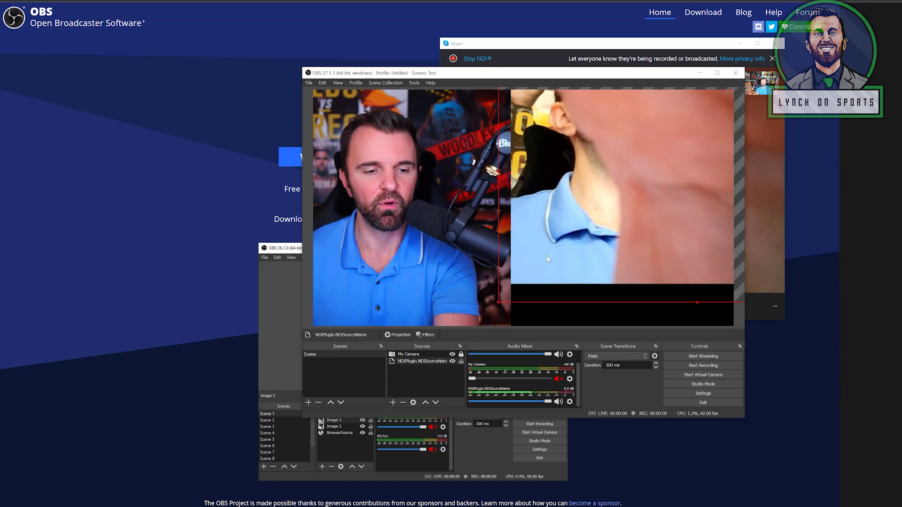
drag(499, 302, 455, 371)
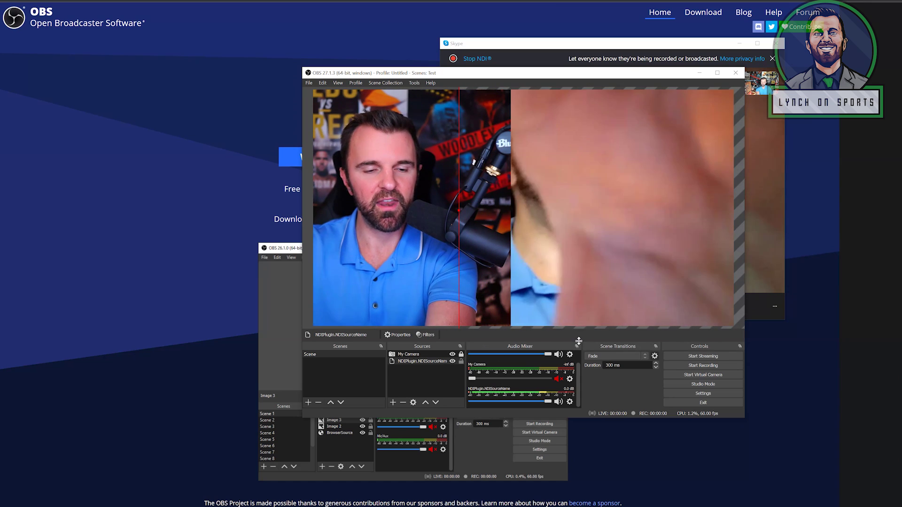
drag(618, 256, 642, 255)
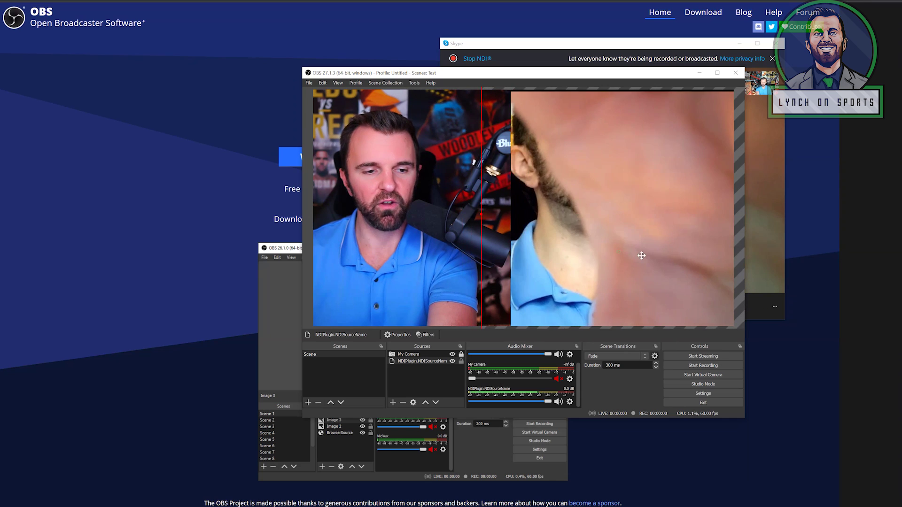
click(455, 387)
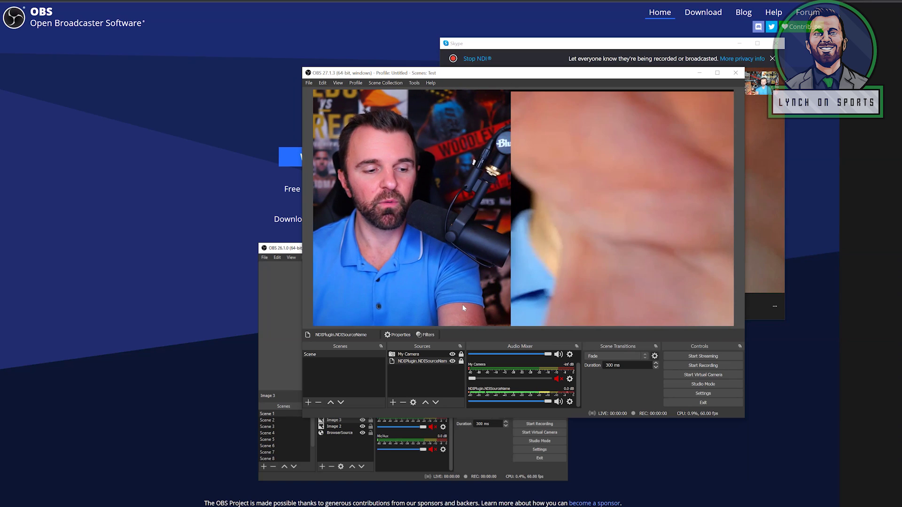
- Create a new scene named 'Full Screen'
click(309, 403)
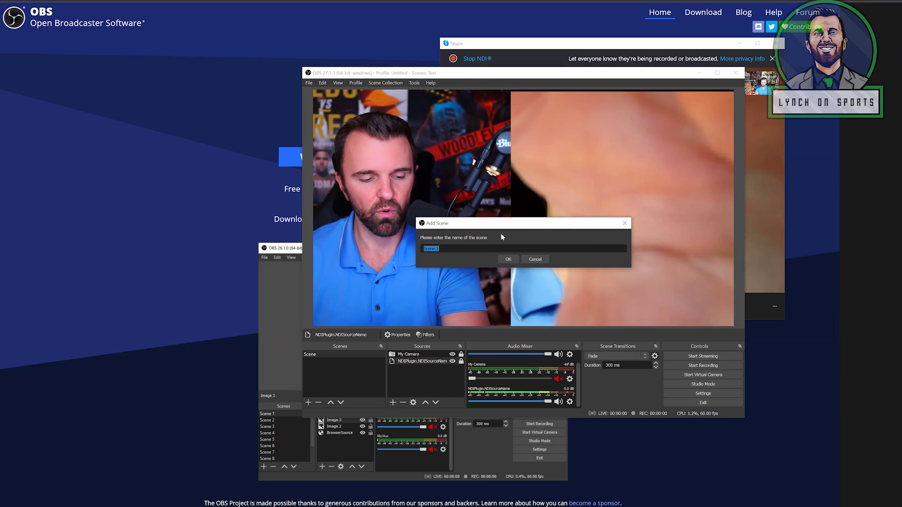
text(Full Screen)
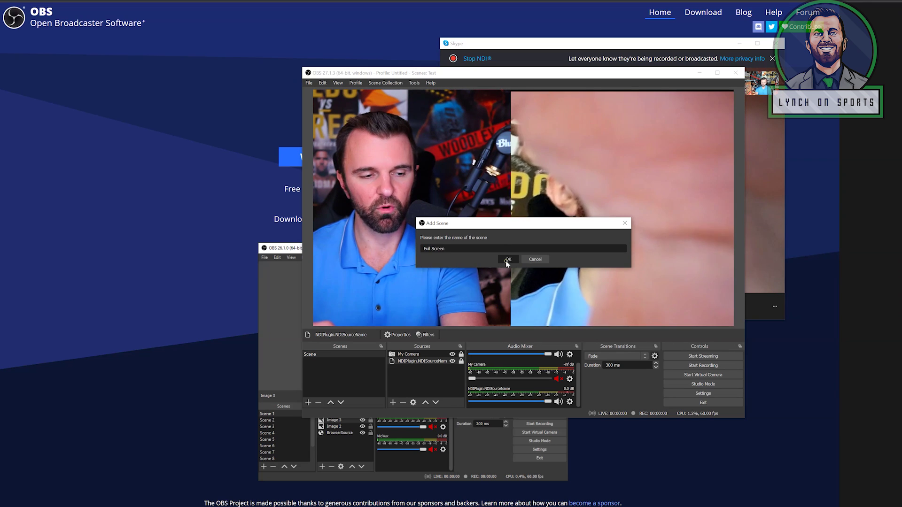
click(507, 260)
- Add the Skype guest's NDI feed as a source and stretch it across the whole canvas
click(393, 403)
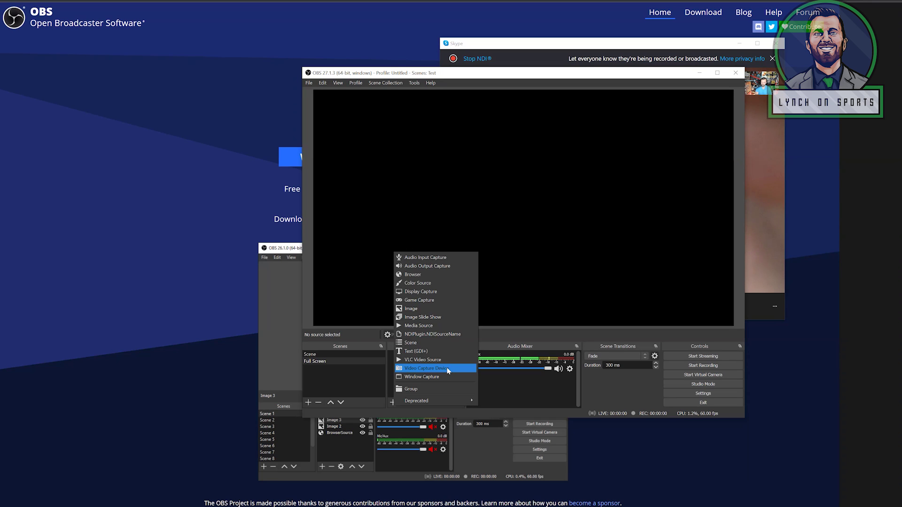
click(446, 333)
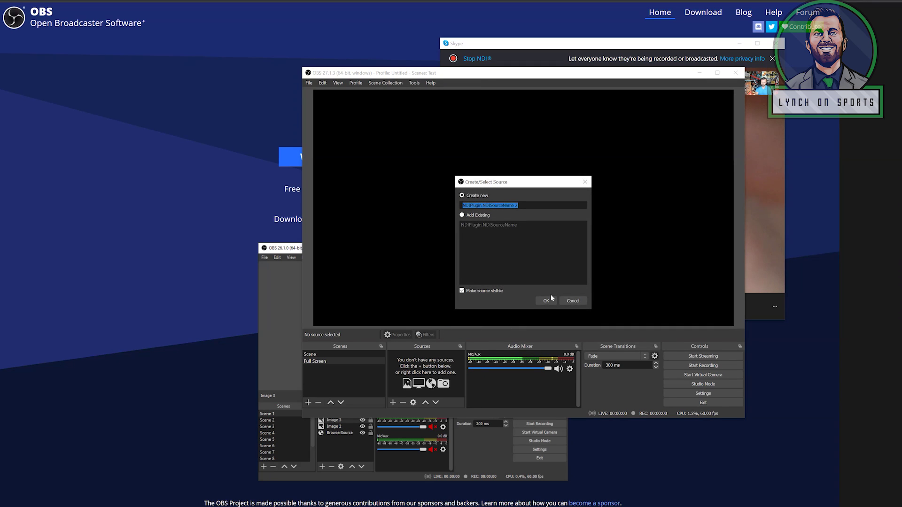
click(550, 300)
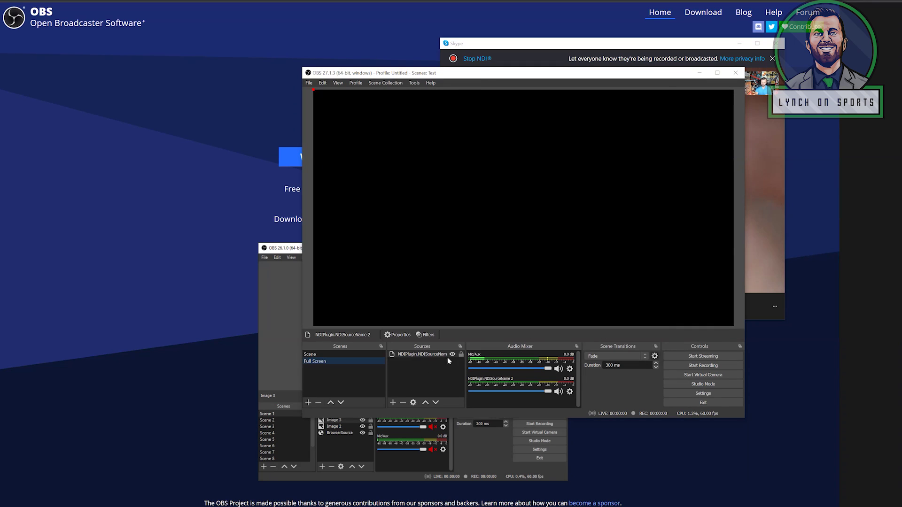
click(617, 329)
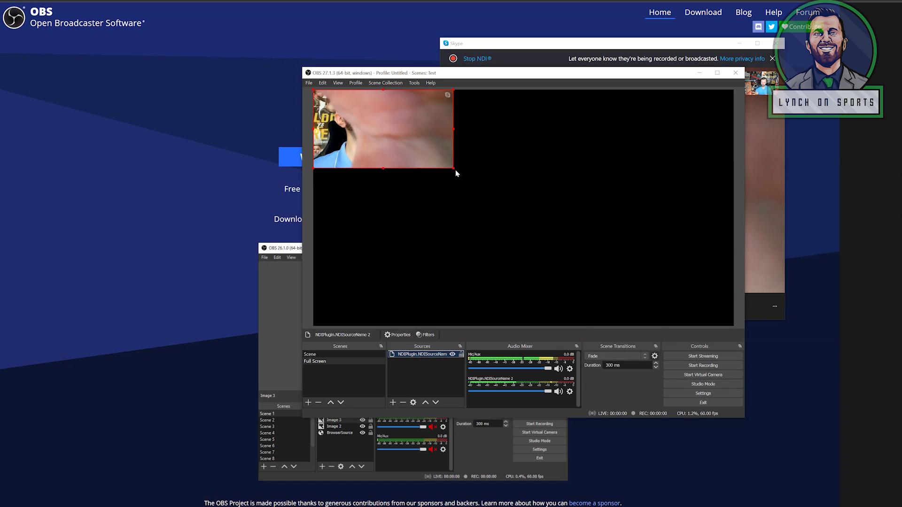
drag(454, 169, 735, 317)
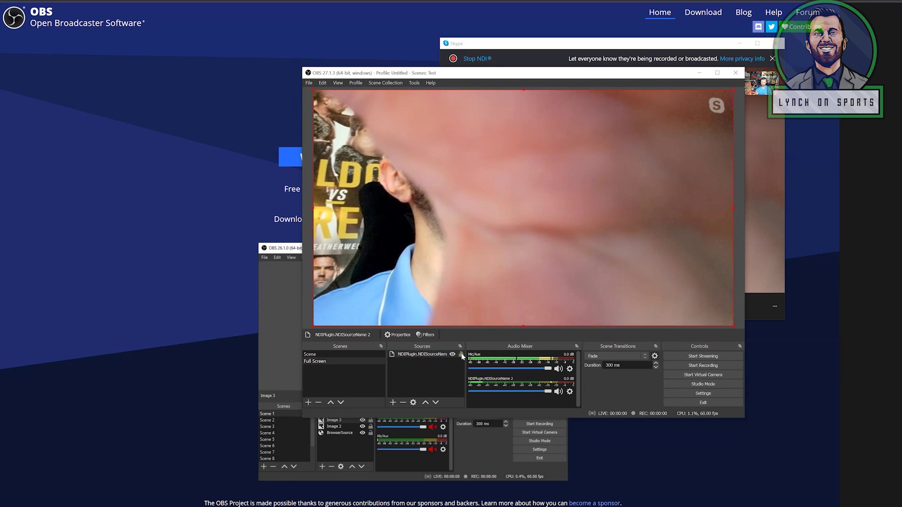
click(331, 355)
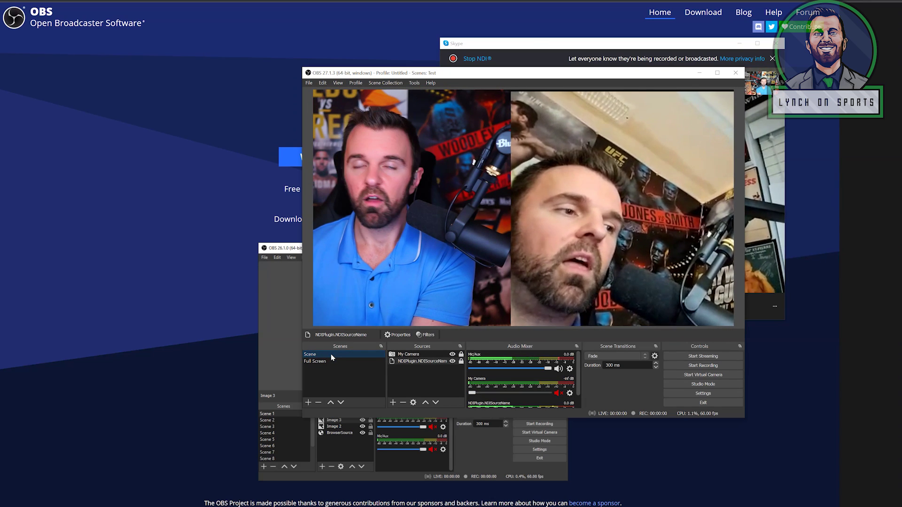
- Set the scene transition to Cut
click(330, 359)
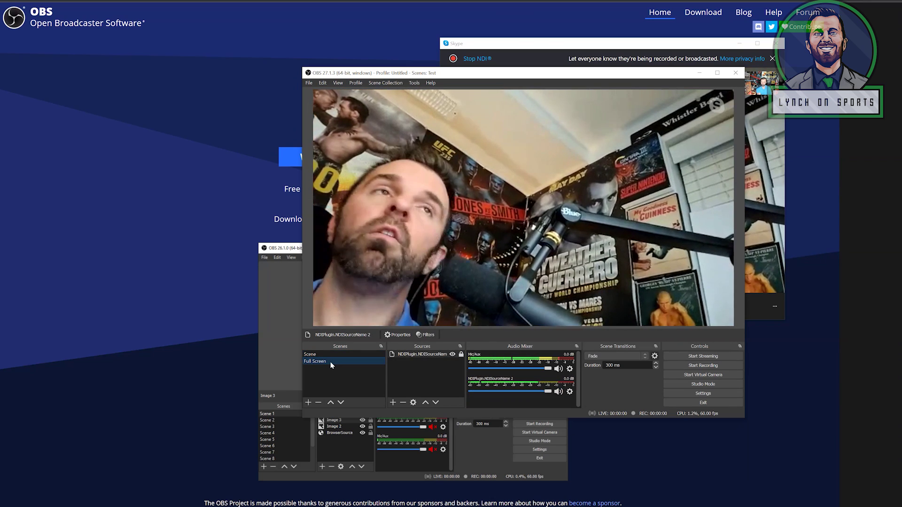
click(331, 354)
click(646, 357)
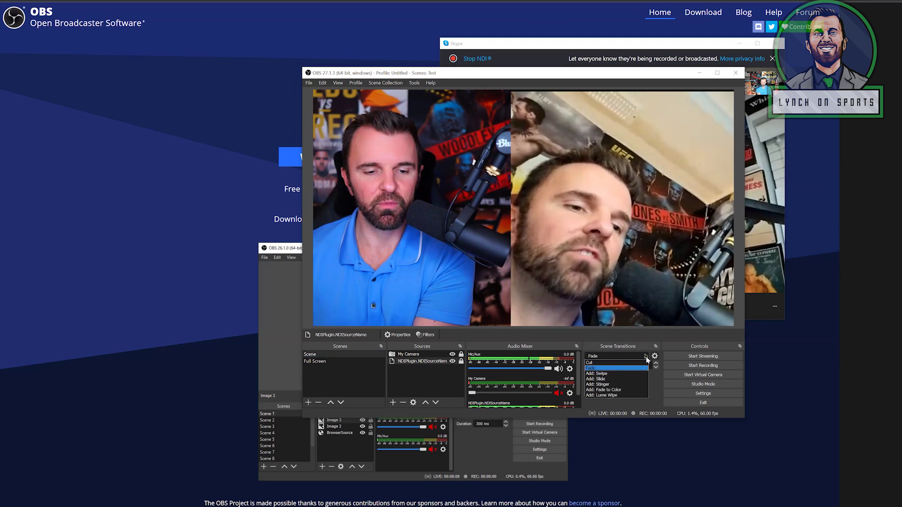
click(638, 364)
- Test the Cut transition by alternating between Full Screen and the split-screen Scene
click(328, 360)
click(327, 354)
click(327, 359)
click(327, 355)
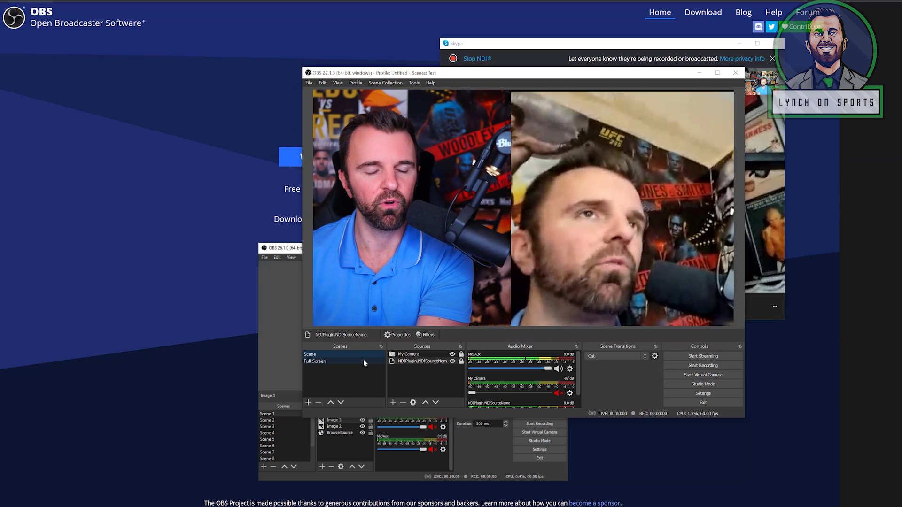
- Add an NDI Audio Filter with its default name to My Camera's filters
right_click(431, 355)
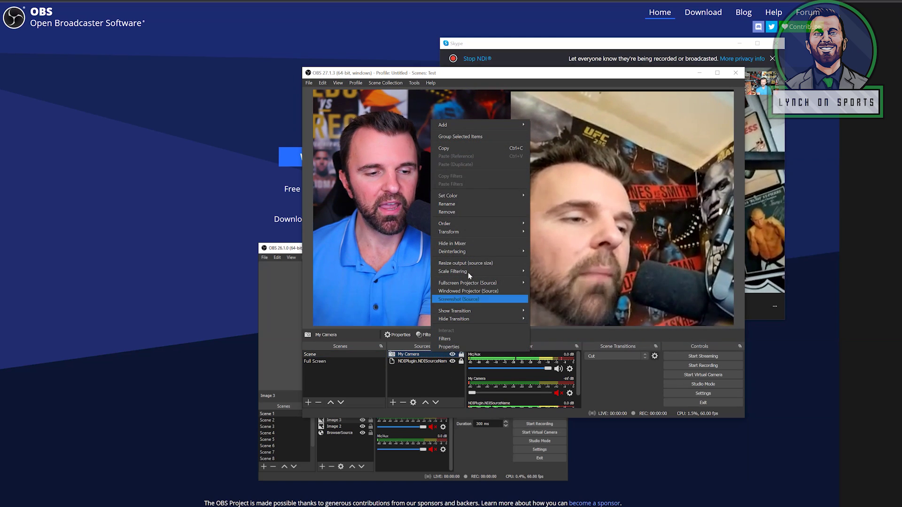
click(466, 338)
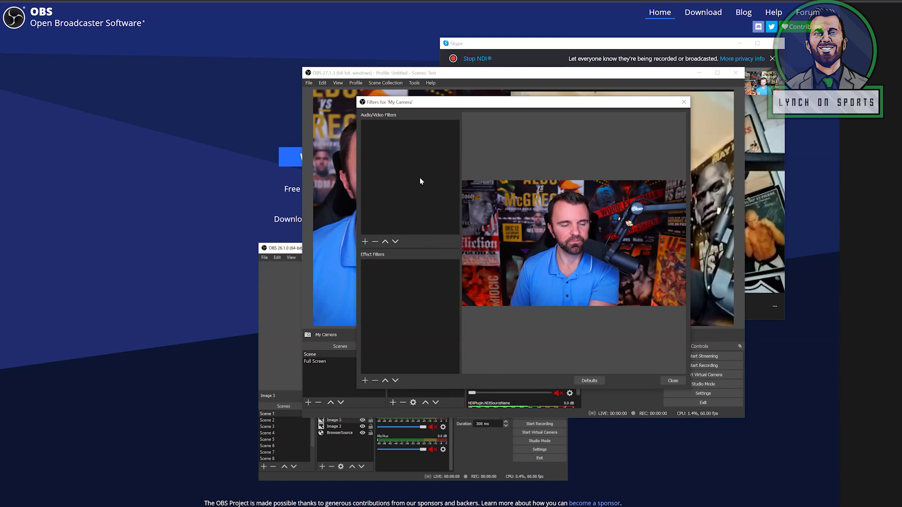
click(365, 242)
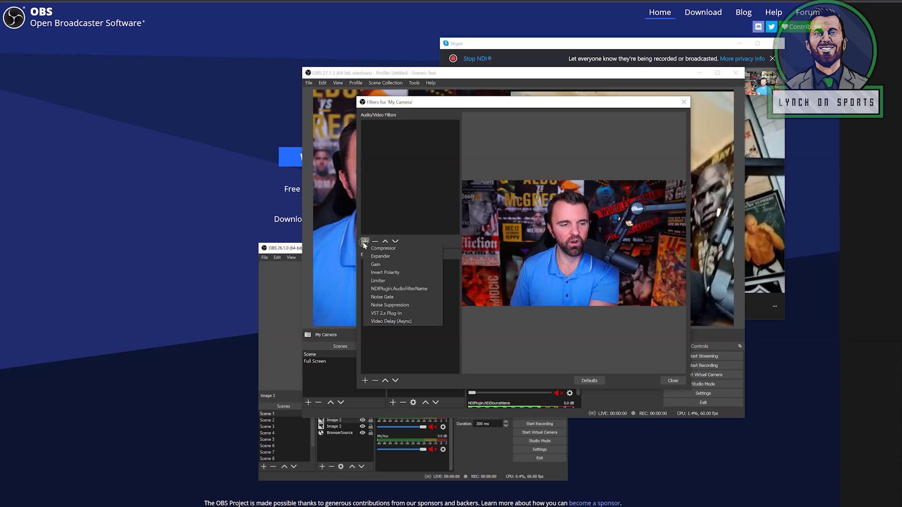
click(417, 289)
click(517, 259)
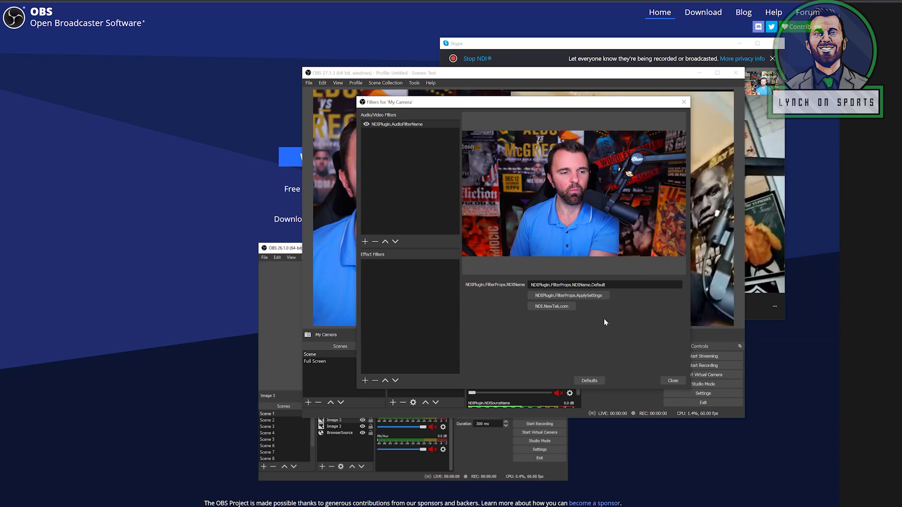
click(672, 381)
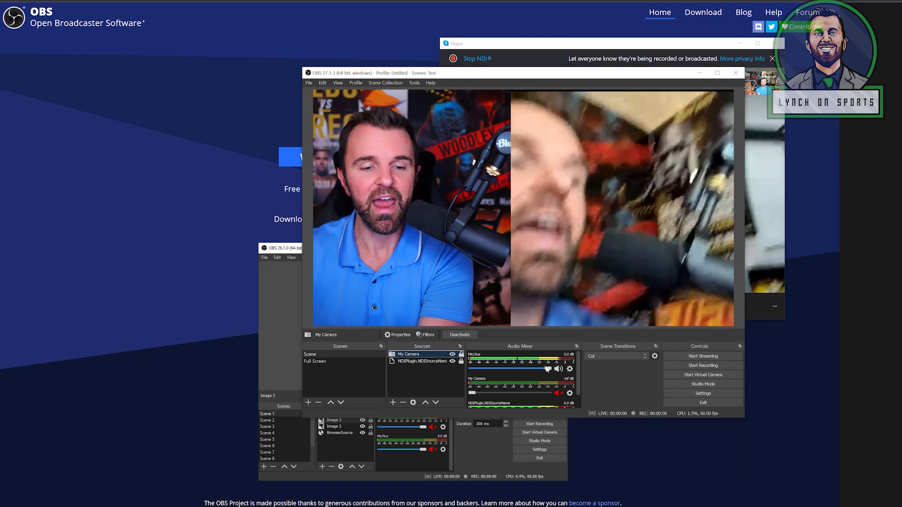
- Record a test clip while cutting between Full Screen and Scene several times, then stop
click(722, 366)
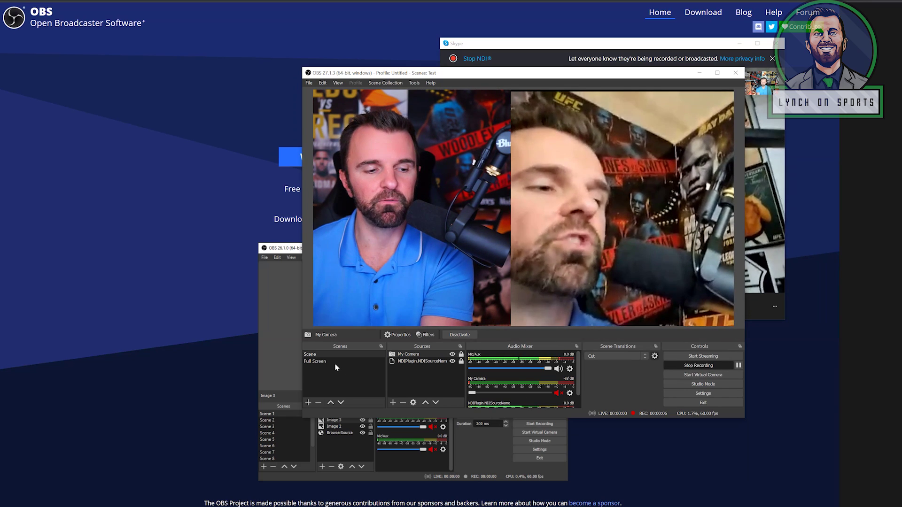
click(336, 364)
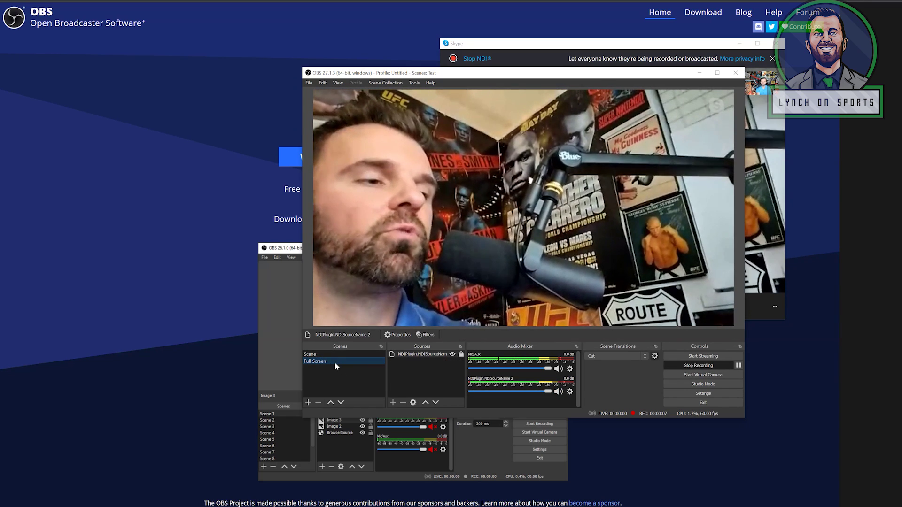
click(336, 356)
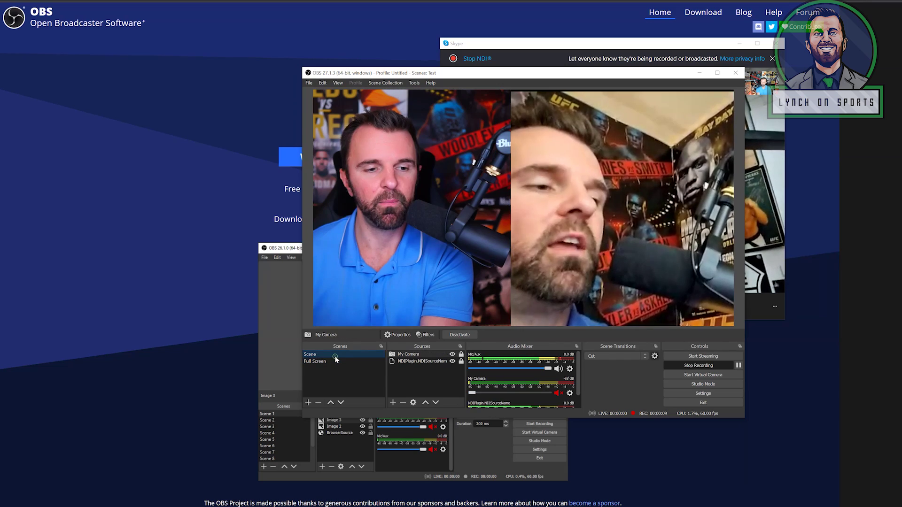
click(337, 362)
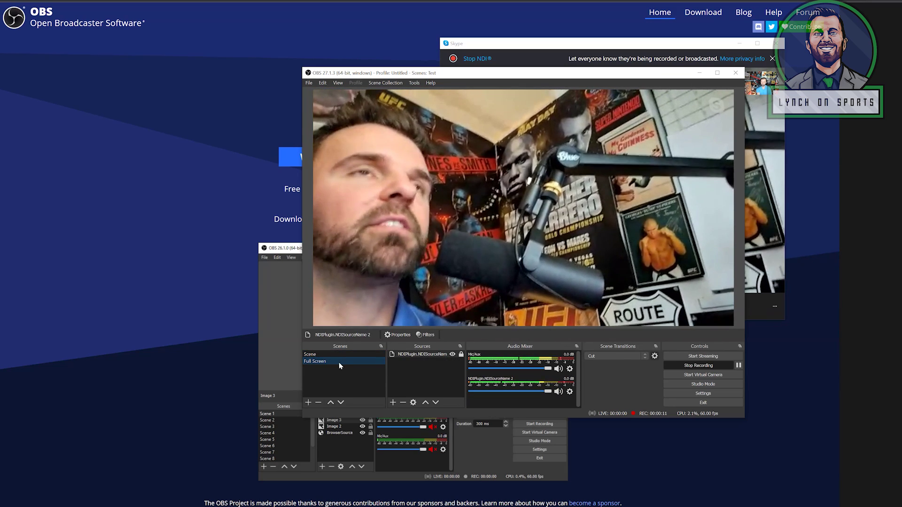
click(348, 354)
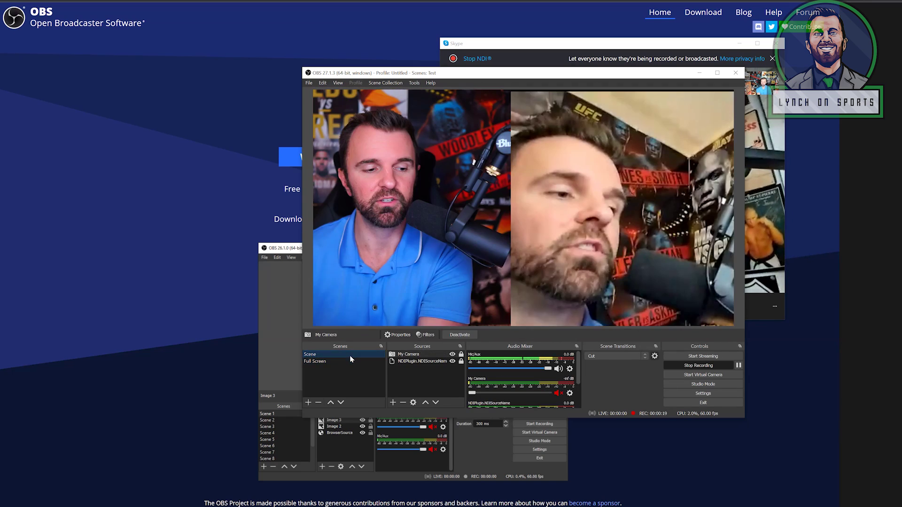
click(351, 362)
click(695, 366)
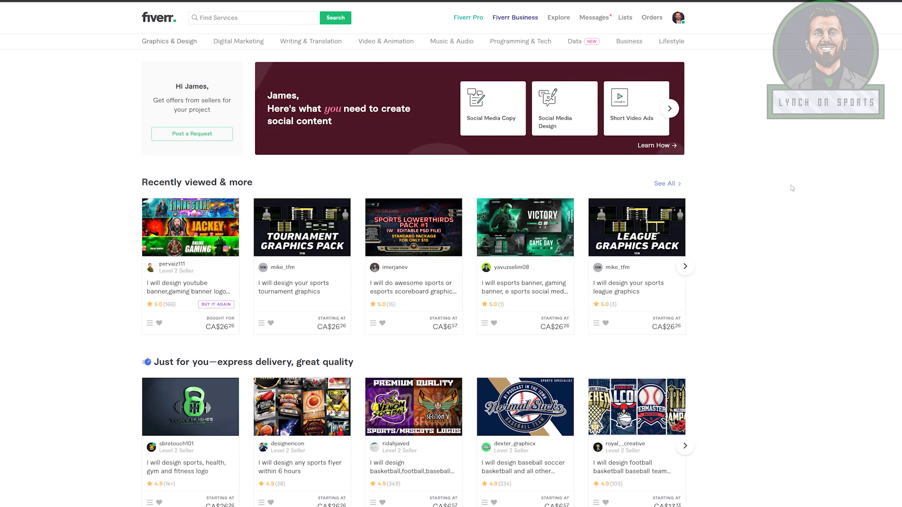
- Scroll the Fiverr home page and close the Push Your Projects Forward popup
scroll(793, 188, down, 2)
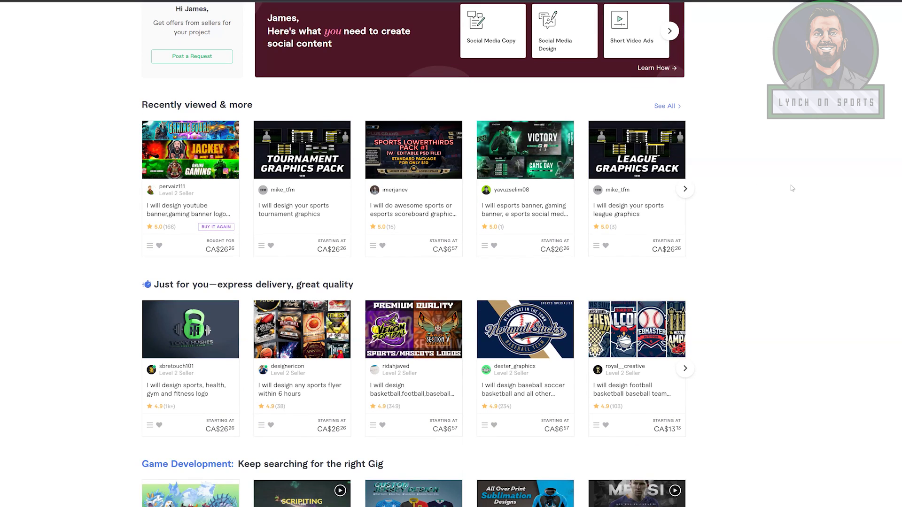
scroll(792, 188, down, 1)
scroll(791, 184, down, 1)
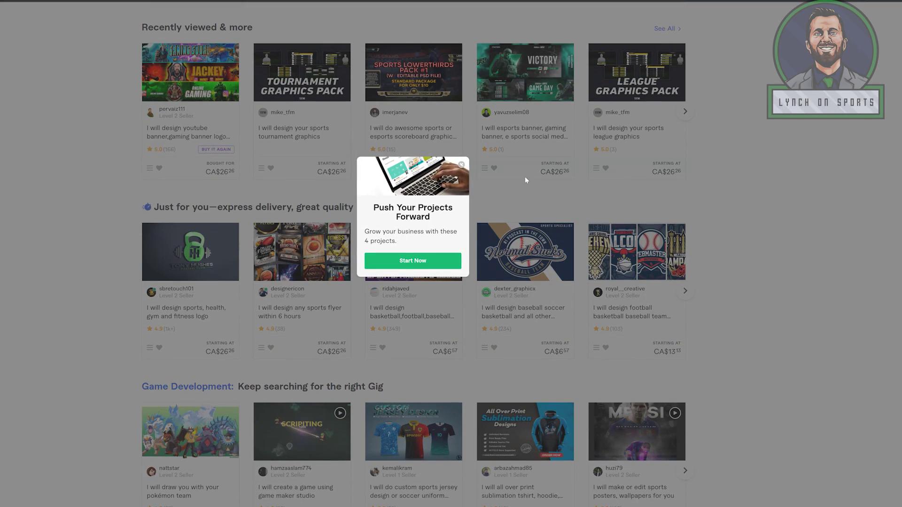
scroll(462, 169, up, 2)
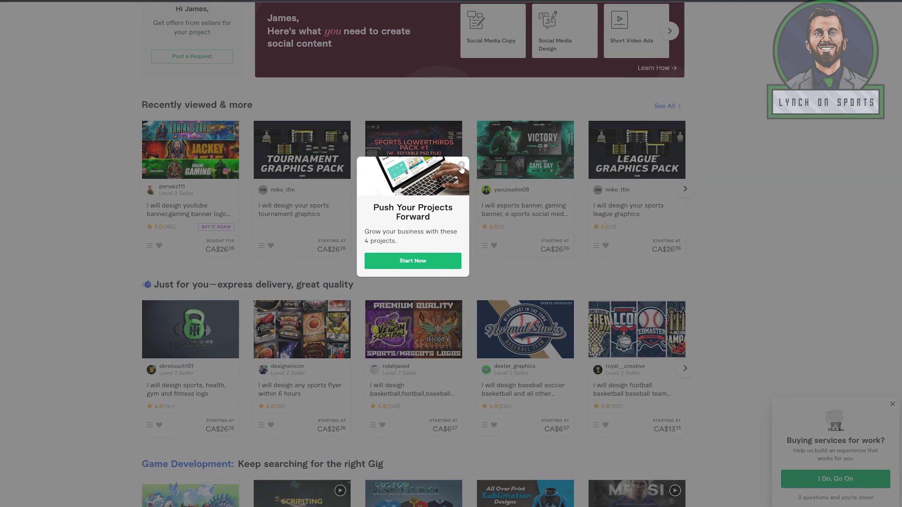
click(540, 188)
scroll(539, 189, up, 1)
scroll(861, 254, down, 2)
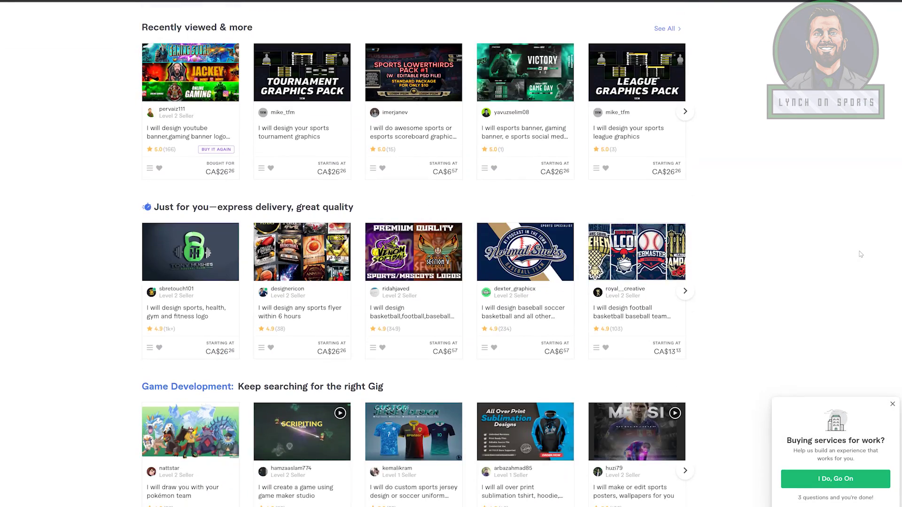
scroll(861, 255, down, 5)
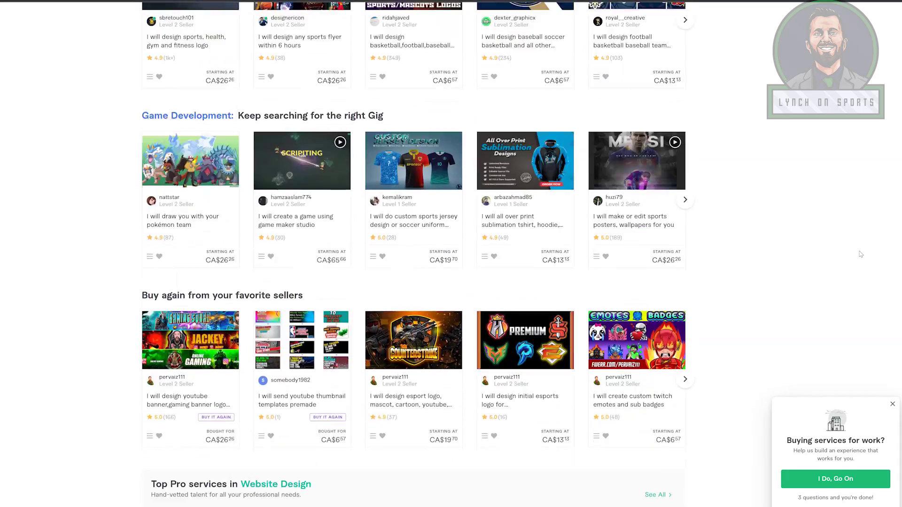